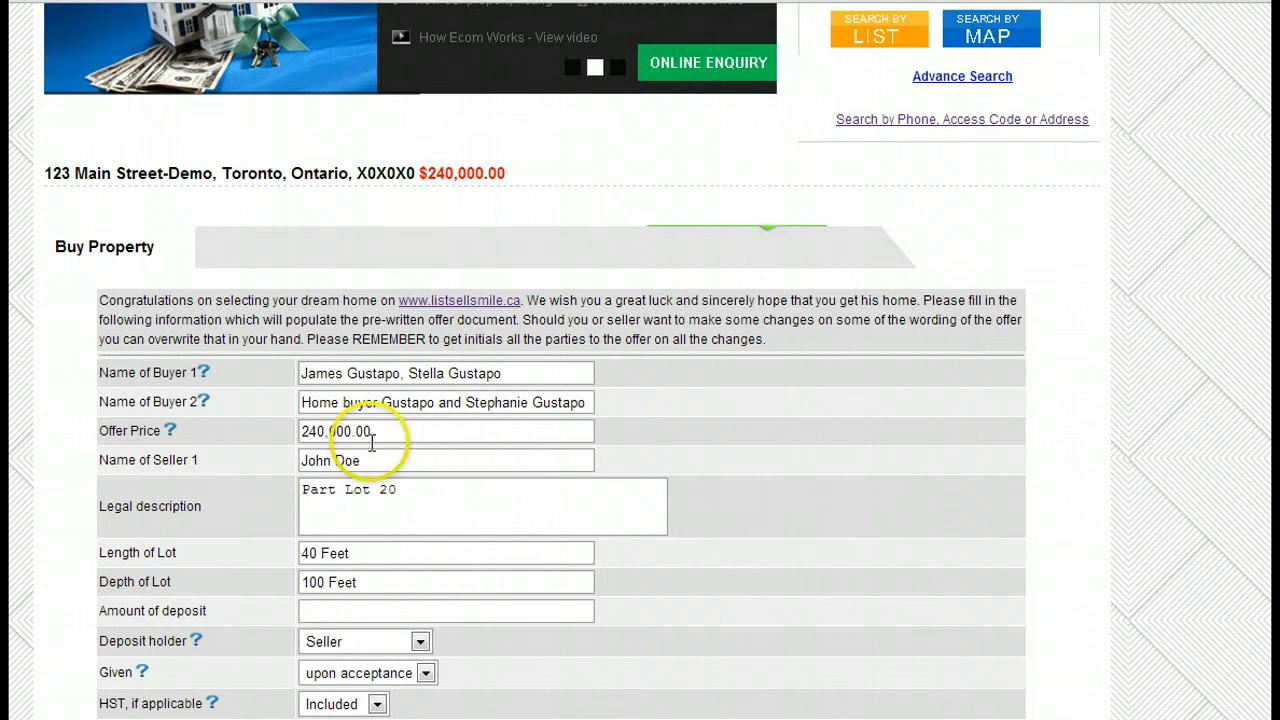
Step: Enter the legal description as Part Lot 20 Plan 63M1232
double_click(467, 395)
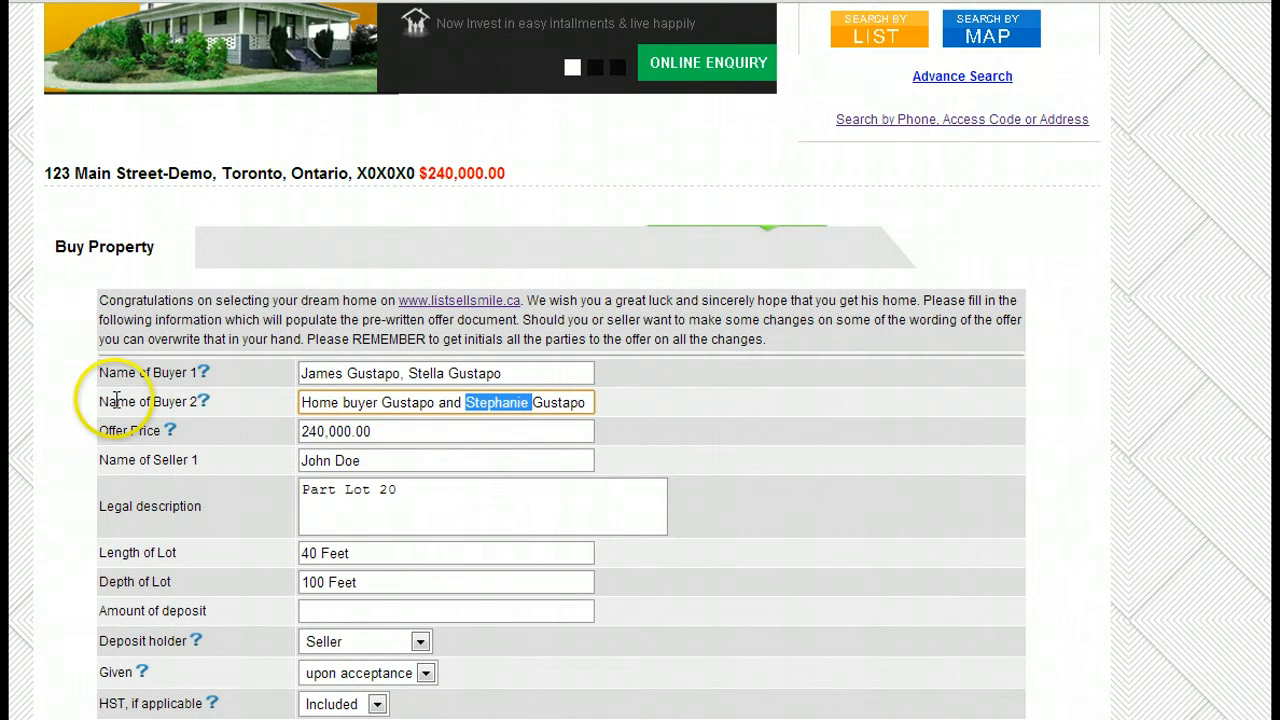
left_click(408, 490)
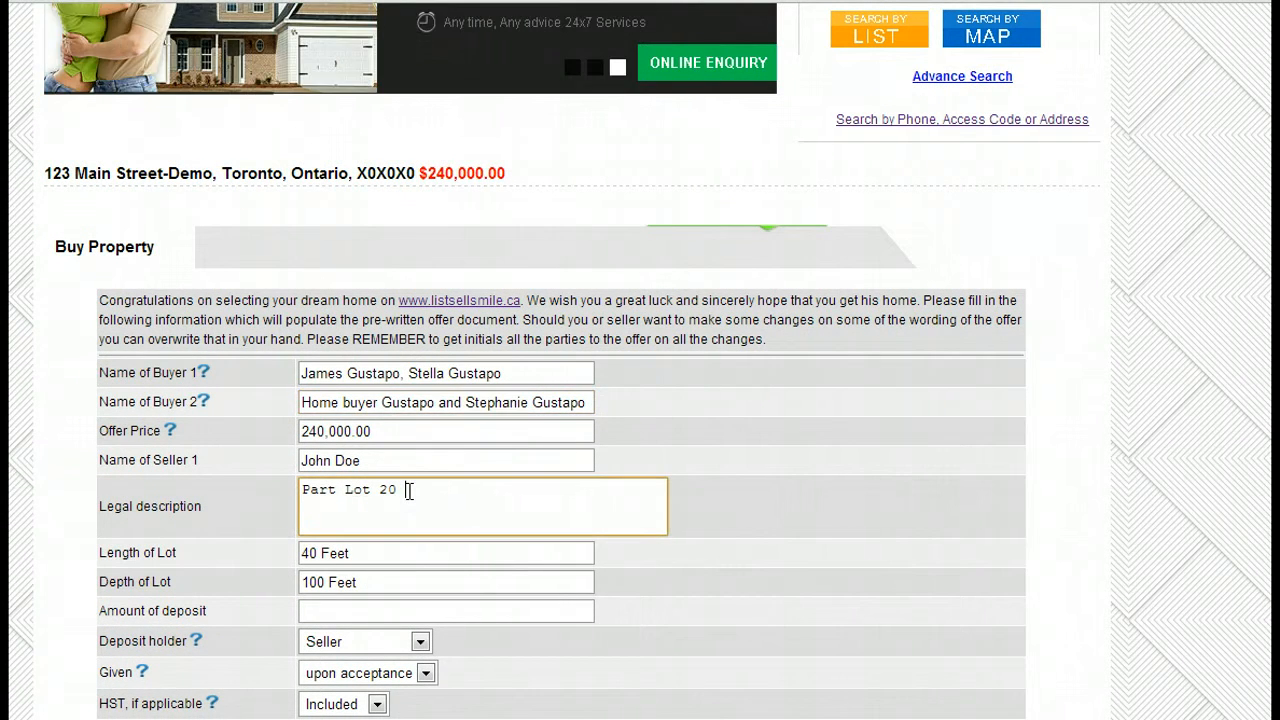
type("P")
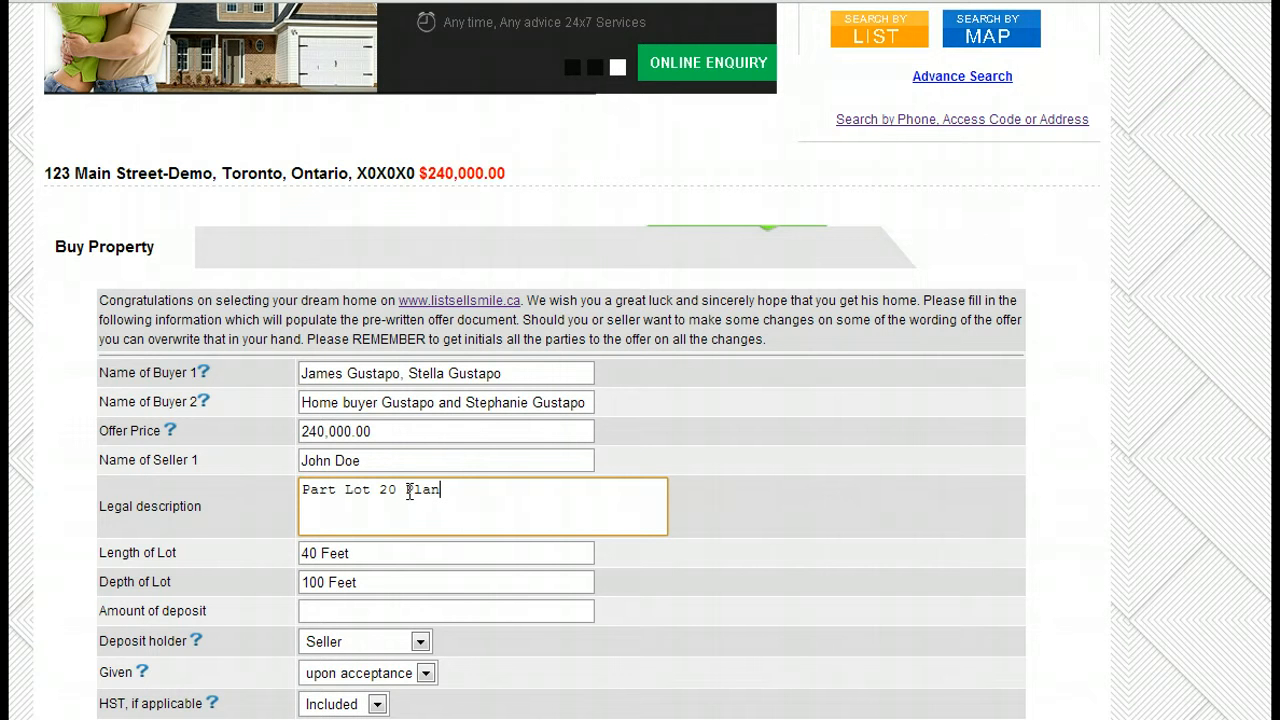
type("lan 6")
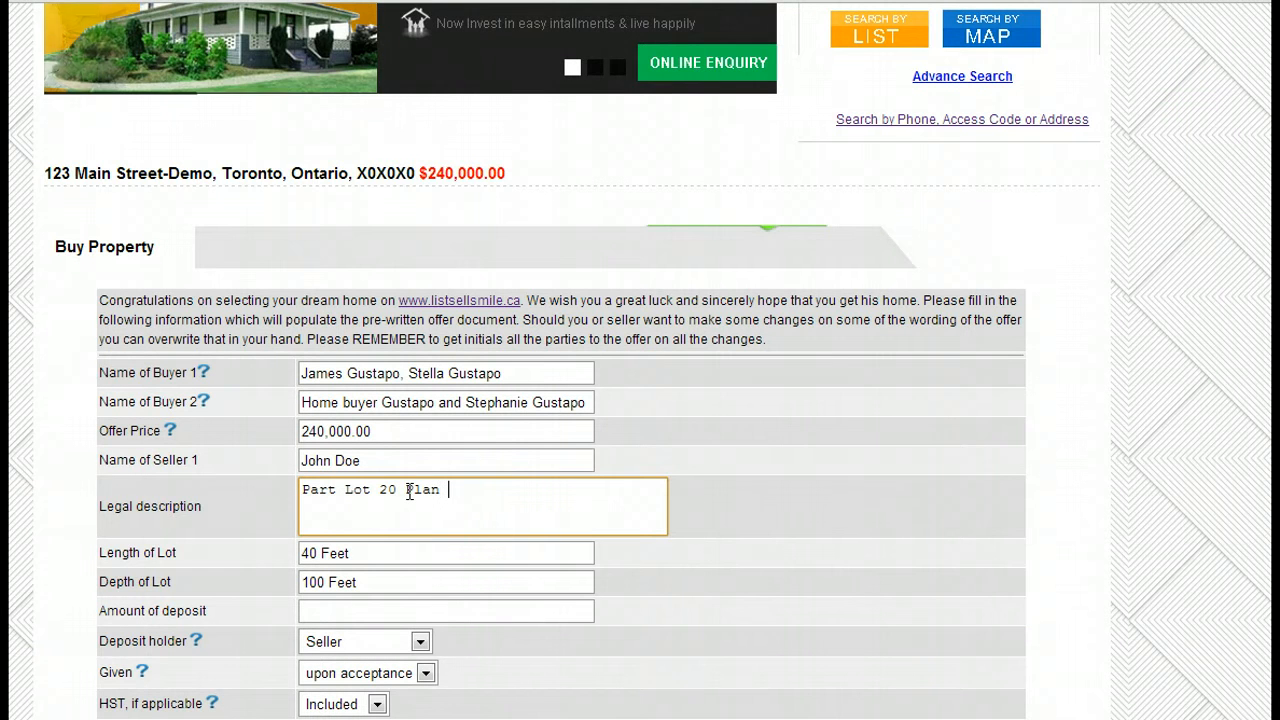
type("3")
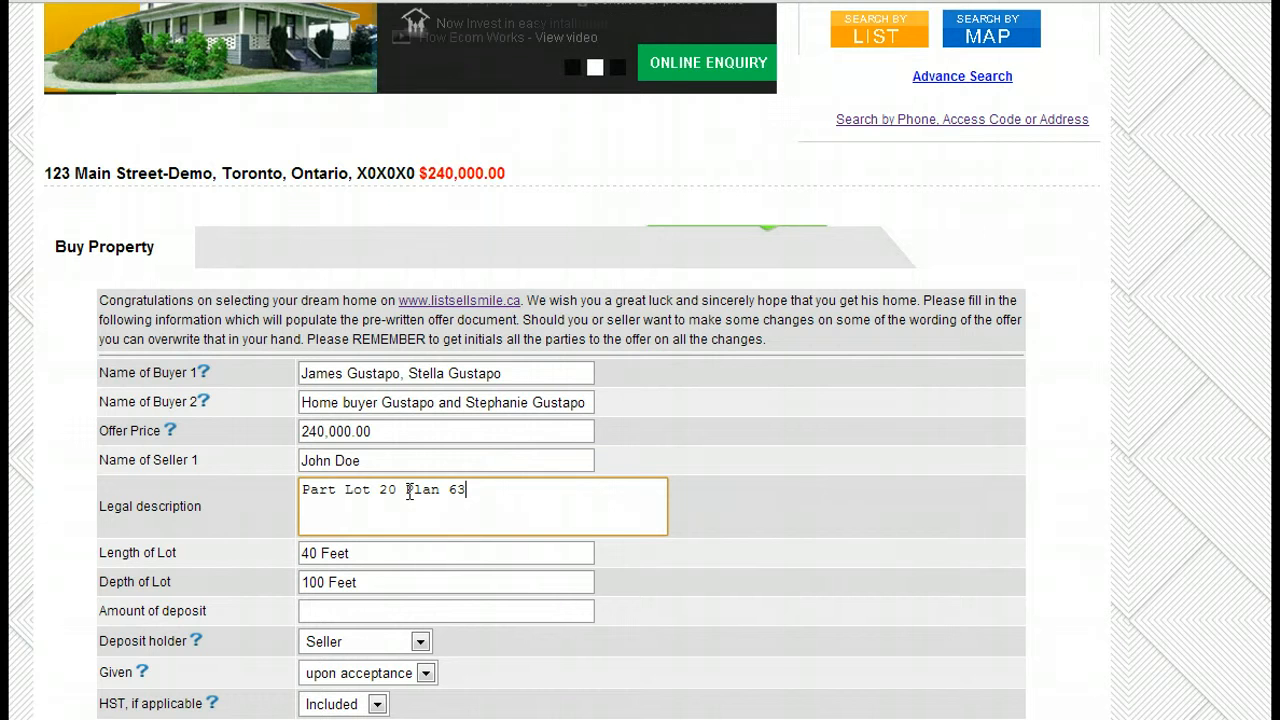
type("M12")
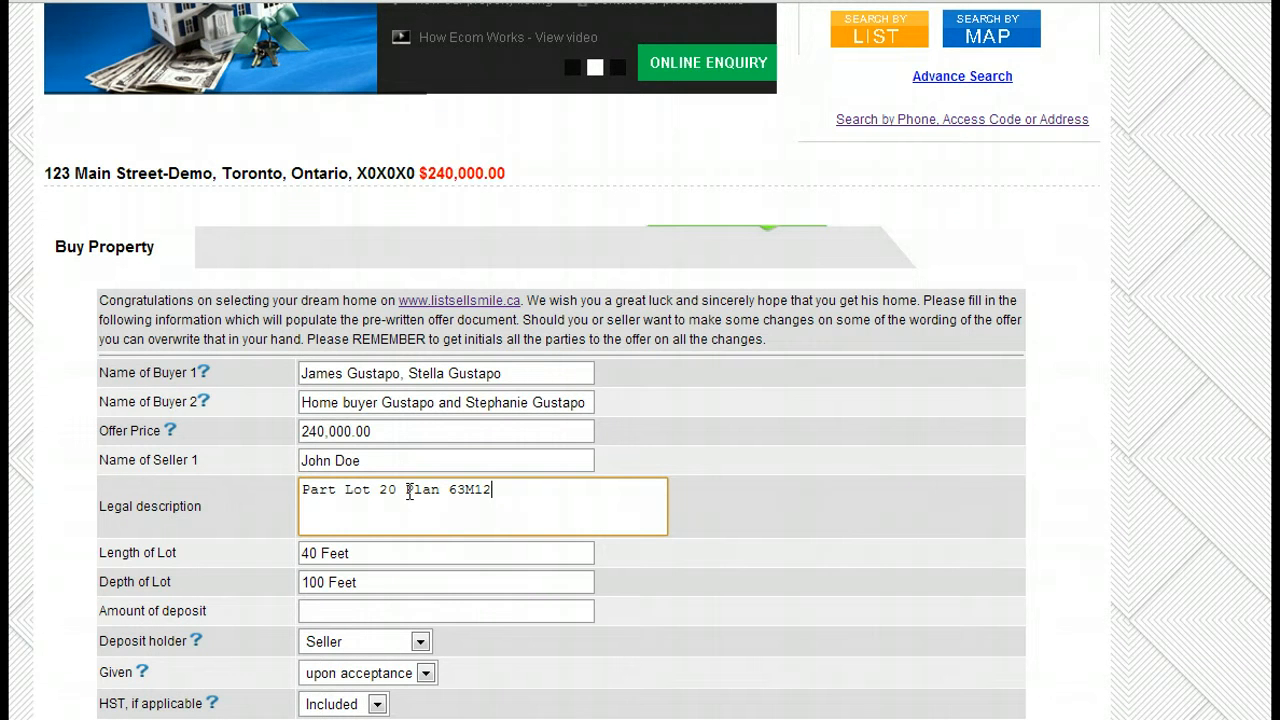
type("32")
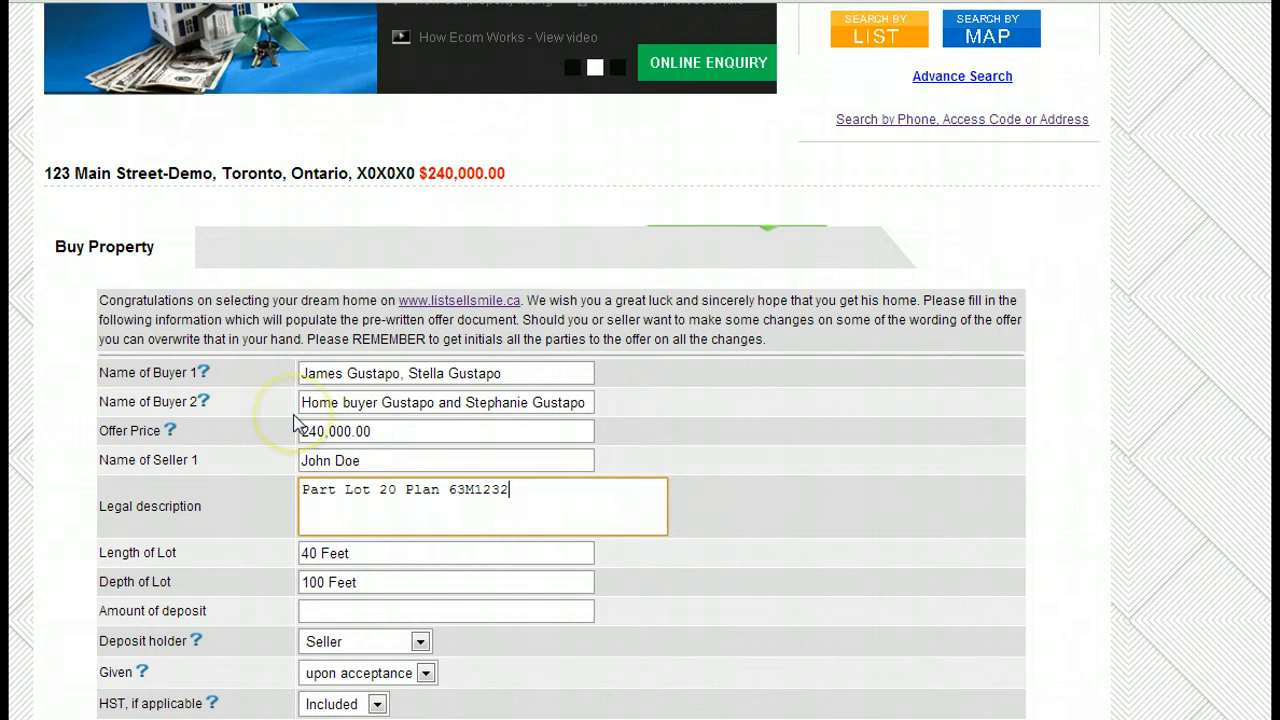
Step: Enter a deposit amount of 5000 and choose Seller's Solicitor as the deposit holder
scroll(297, 426, "down", 5)
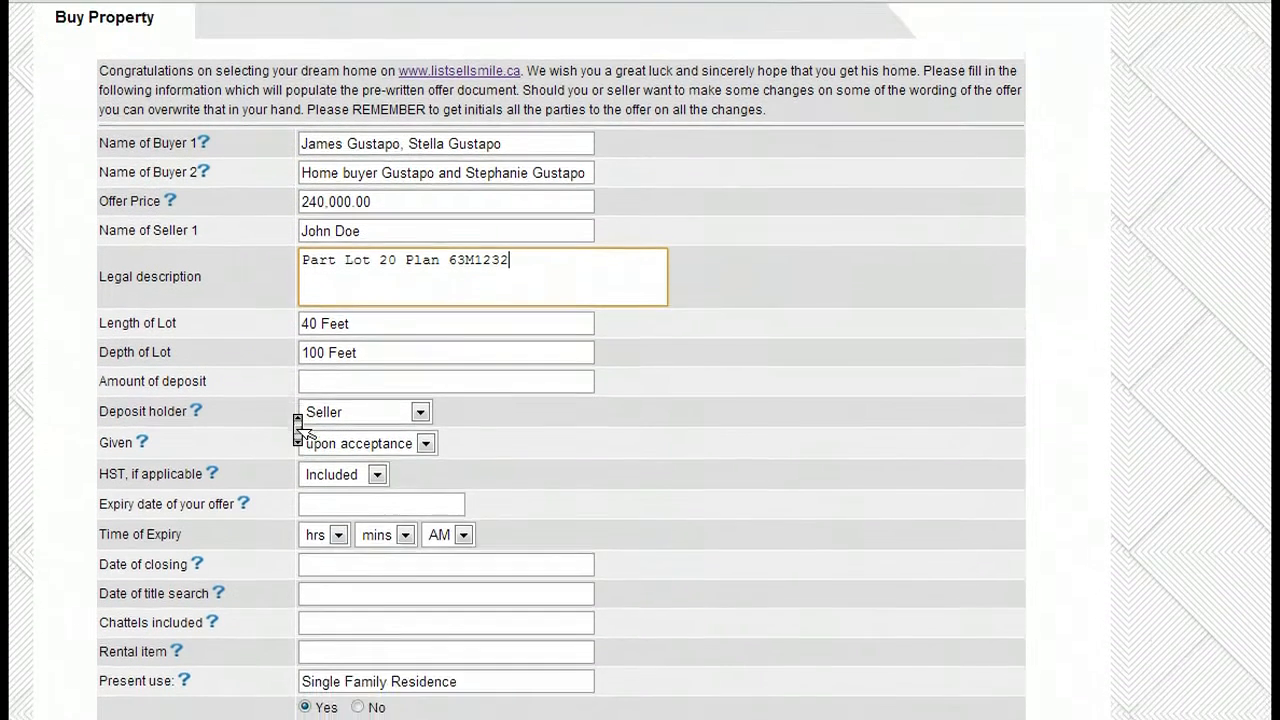
scroll(298, 426, "down", 2)
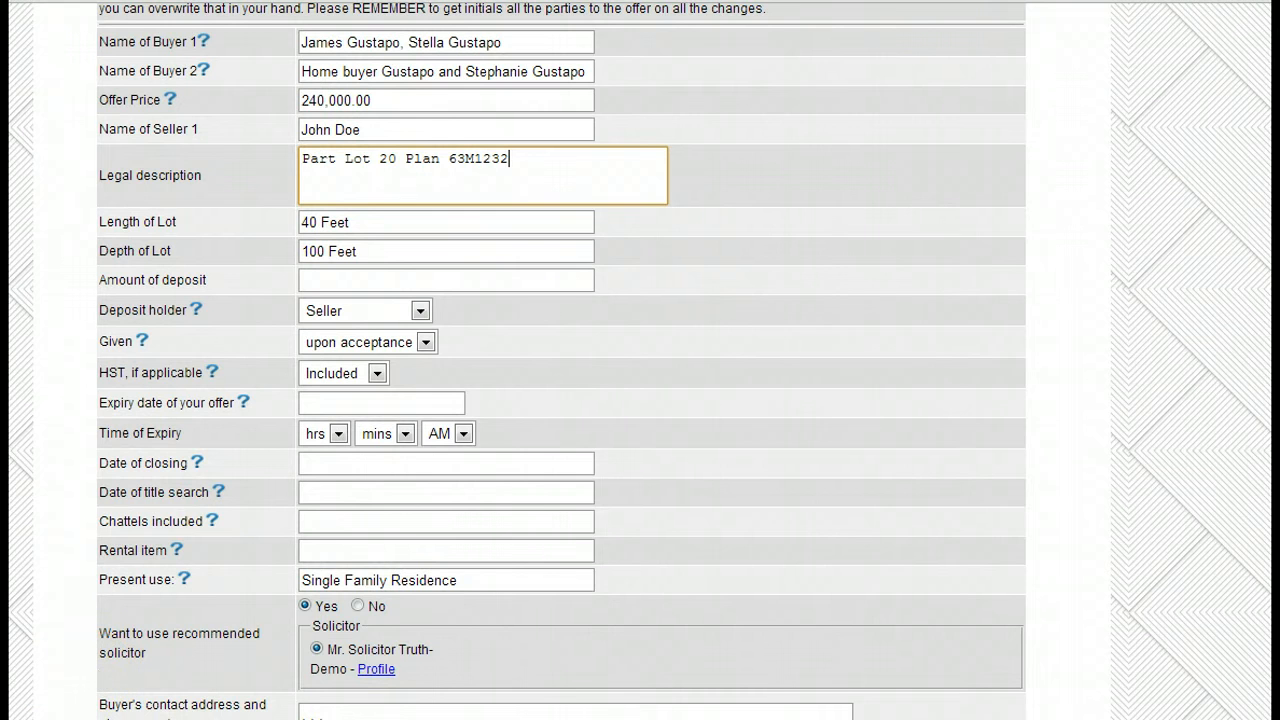
left_click(325, 281)
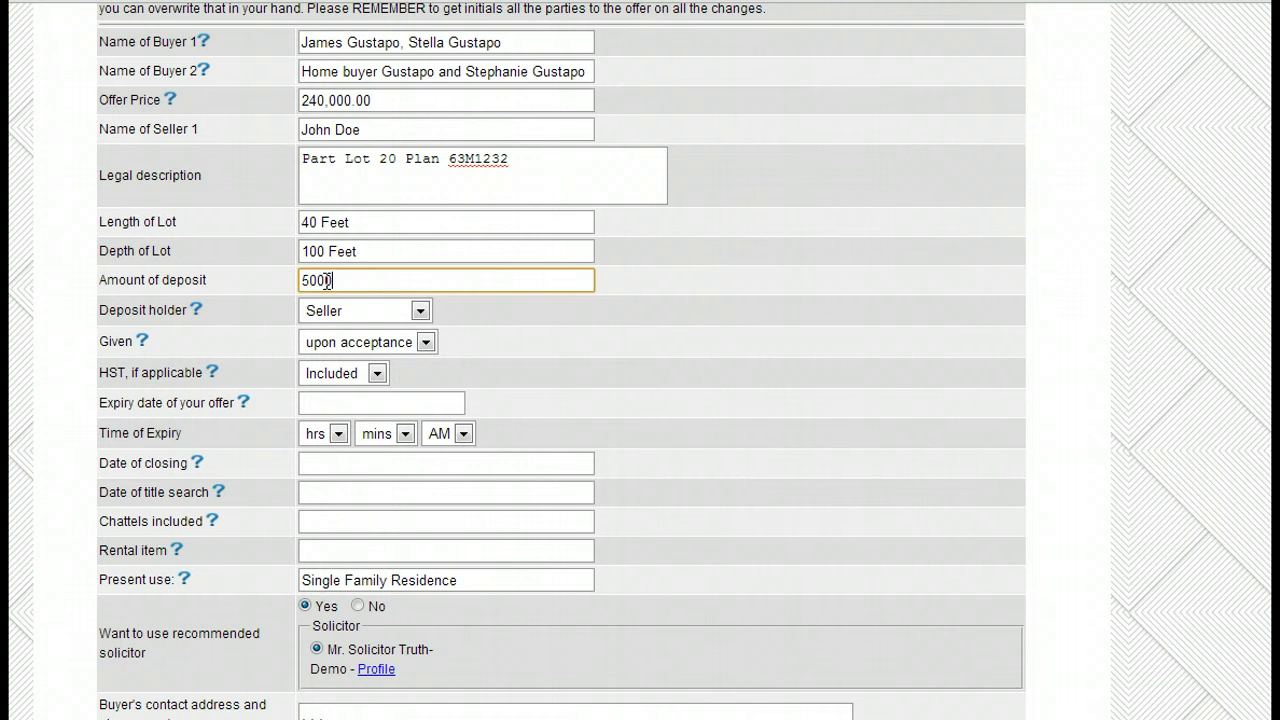
key("Tab")
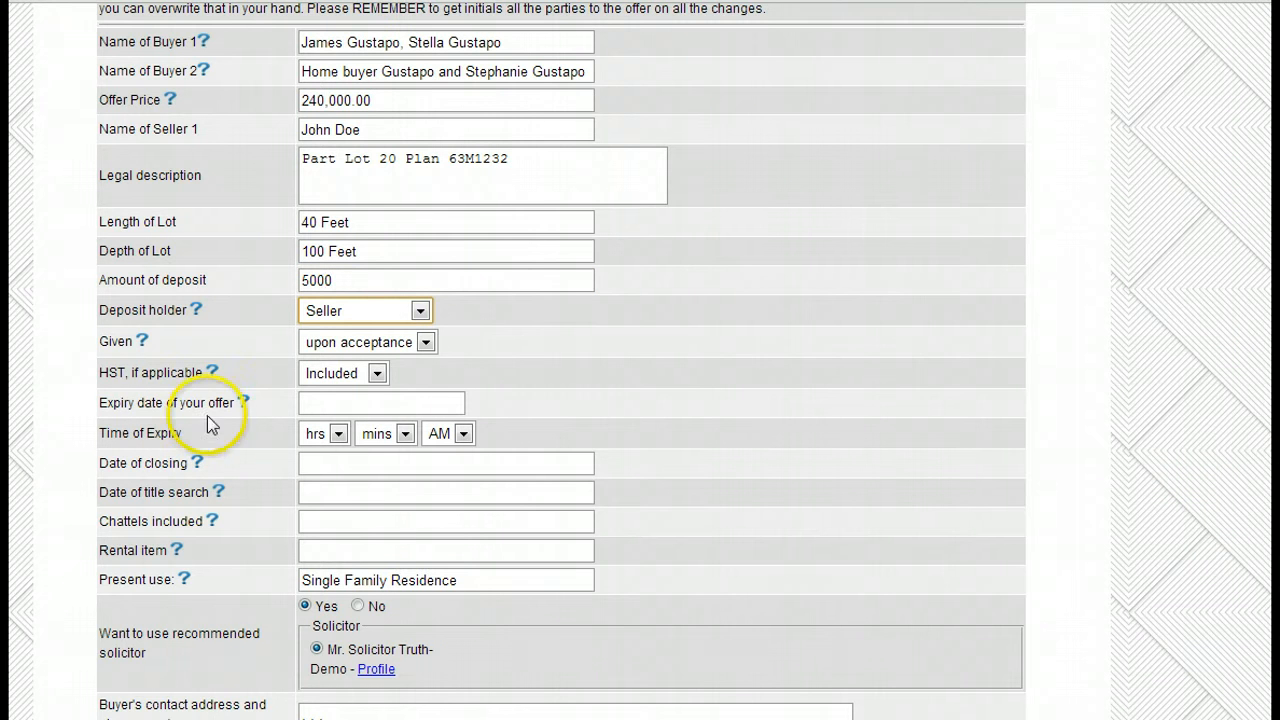
left_click(330, 311)
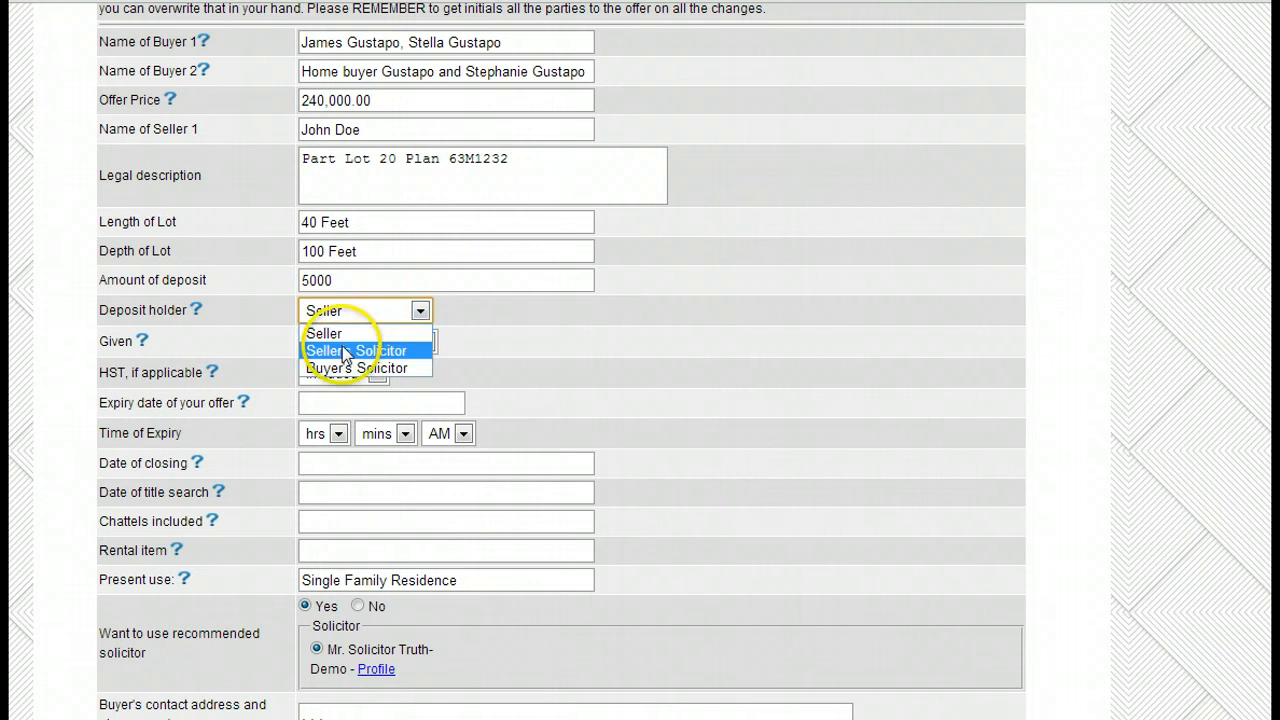
left_click(340, 350)
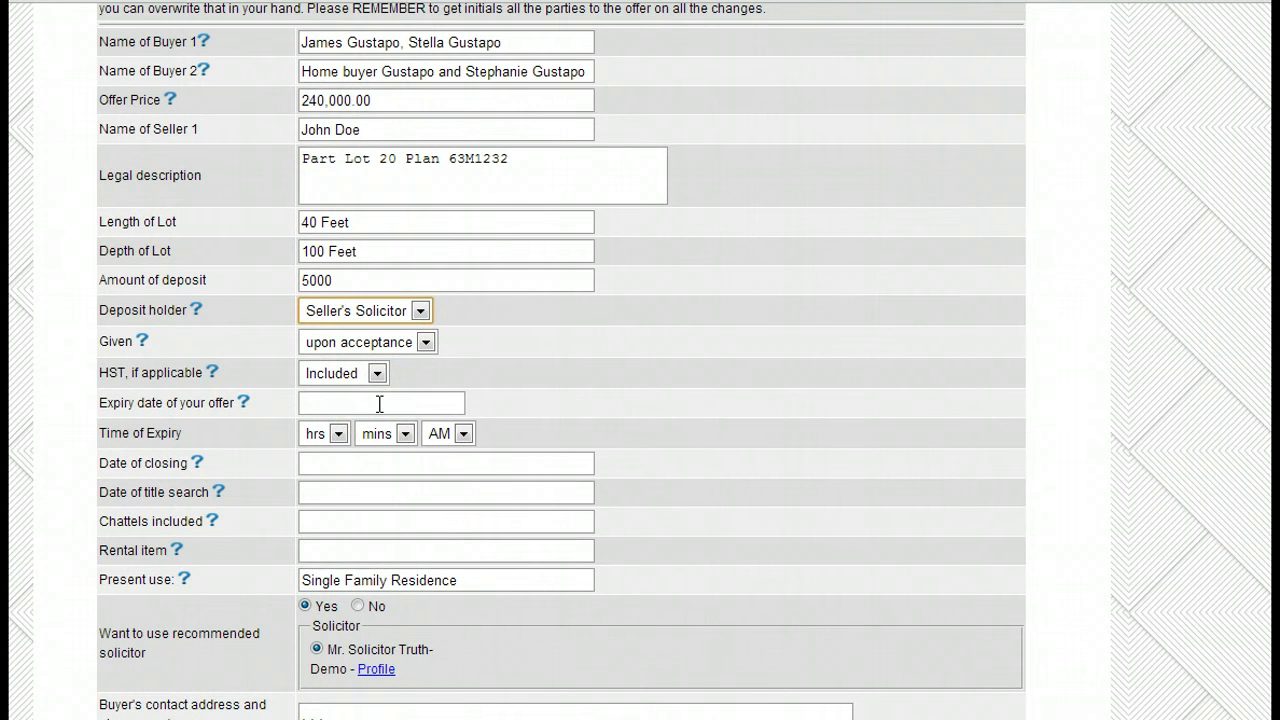
Step: Set the offer expiry date to 2013-06-18 and the expiry time to 11:59 PM
left_click(379, 403)
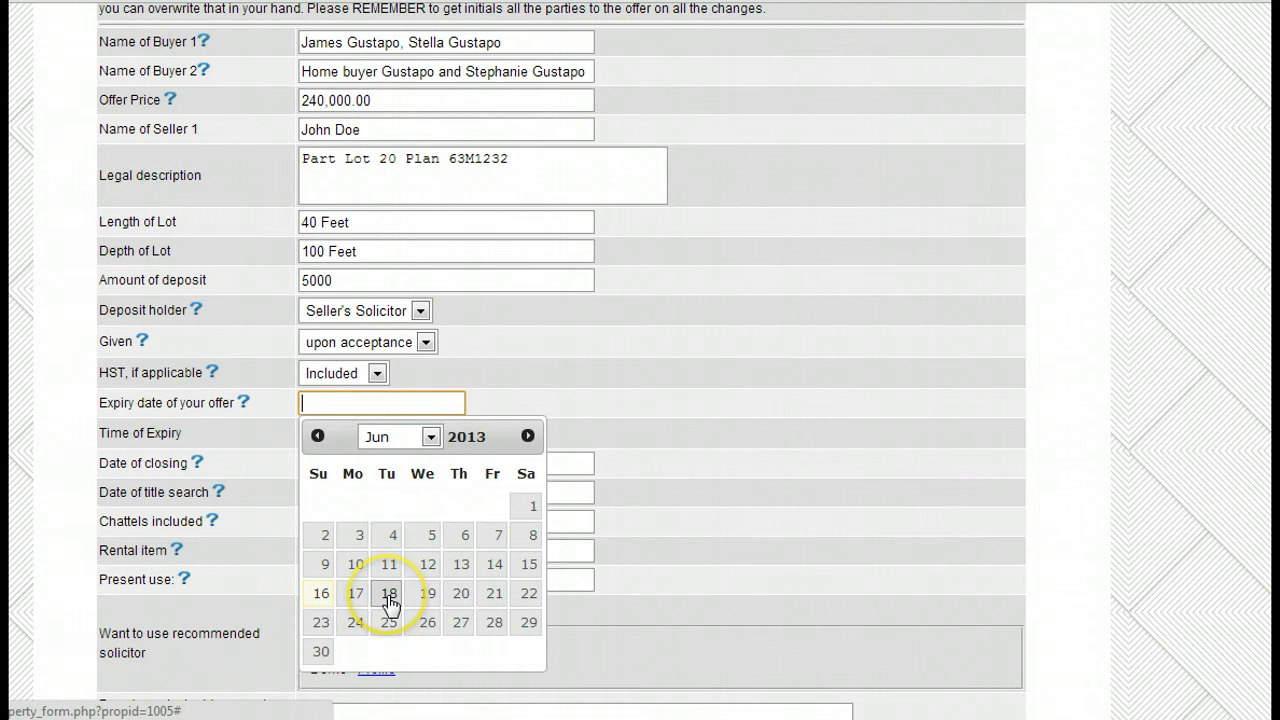
left_click(389, 594)
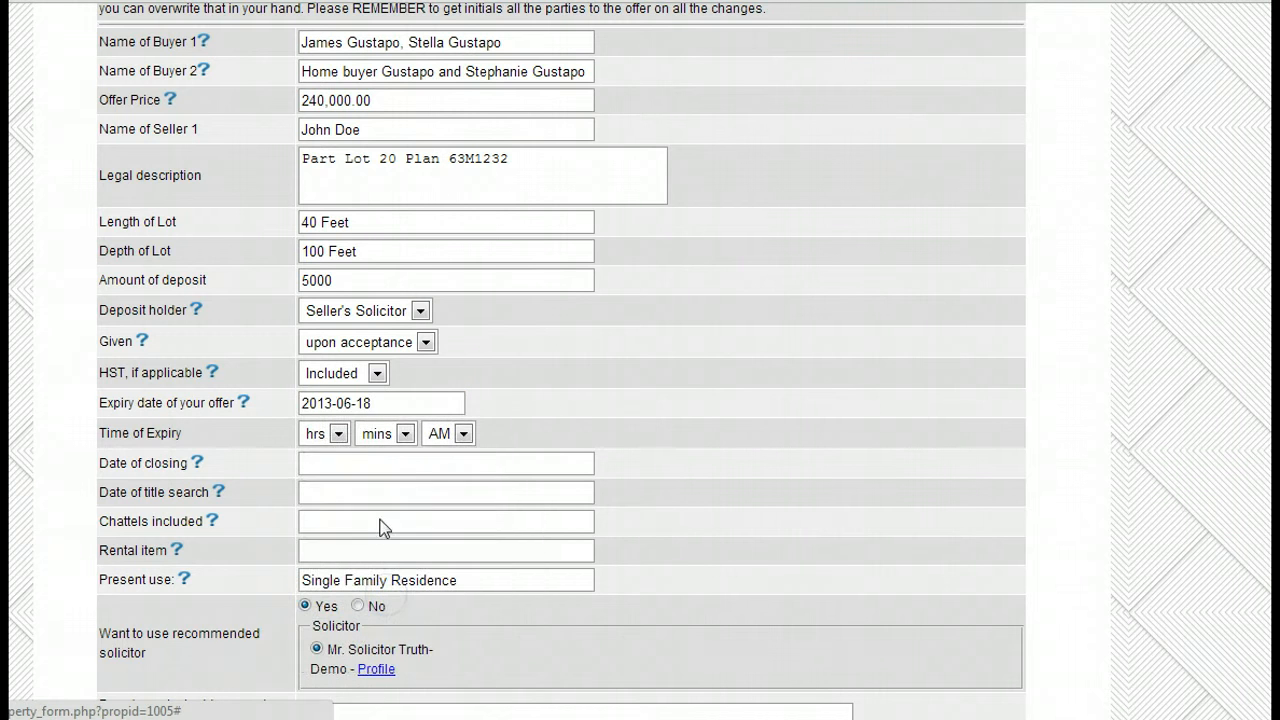
left_click(340, 434)
left_click(330, 640)
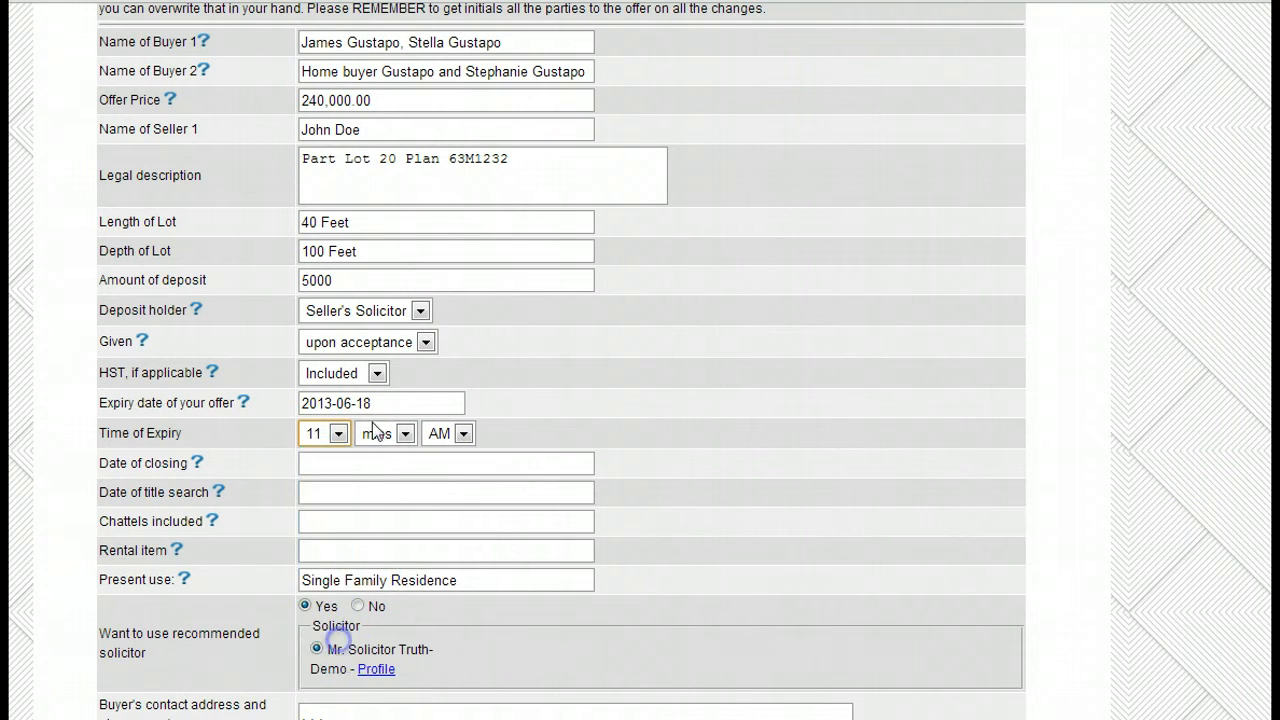
left_click(405, 433)
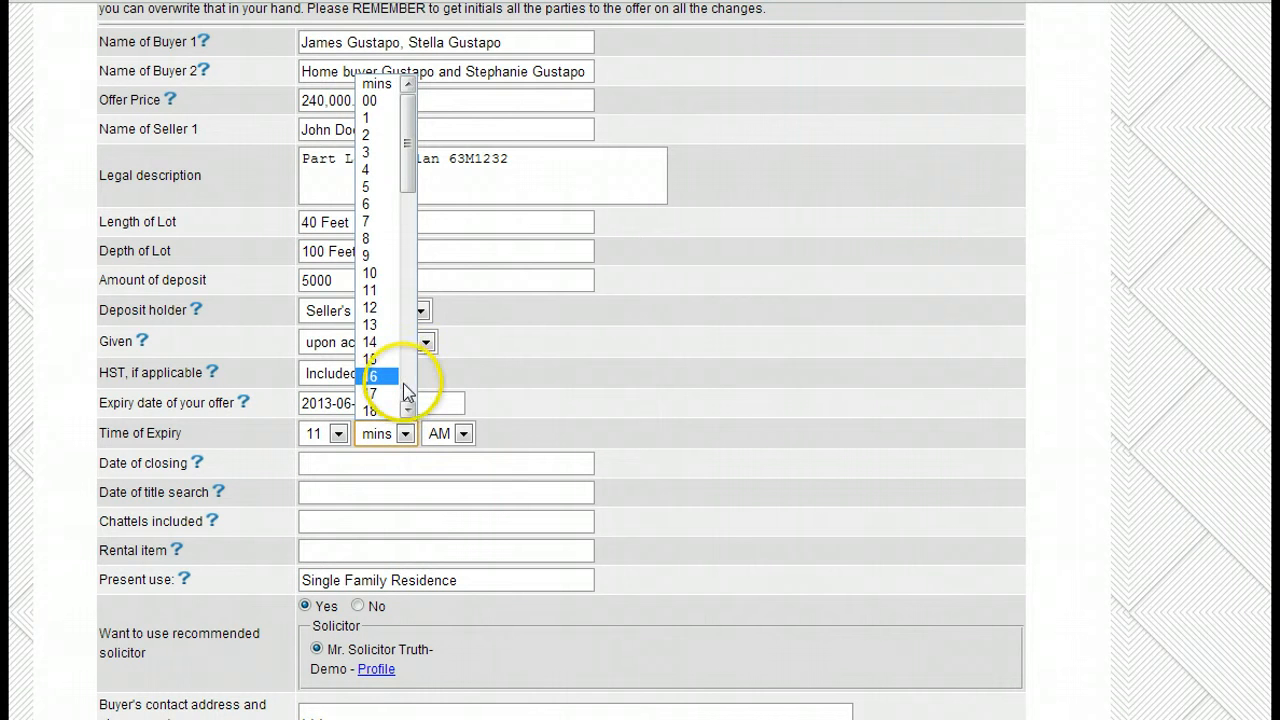
scroll(406, 392, "down", 13)
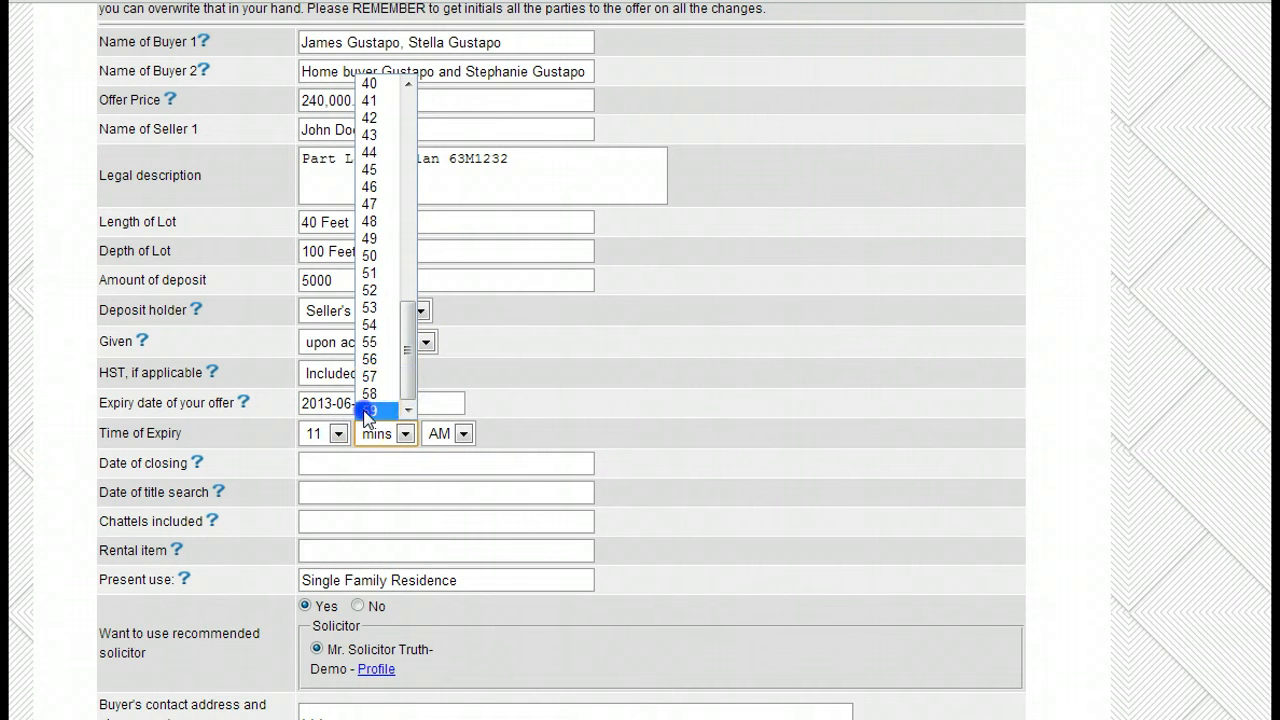
left_click(368, 411)
left_click(458, 434)
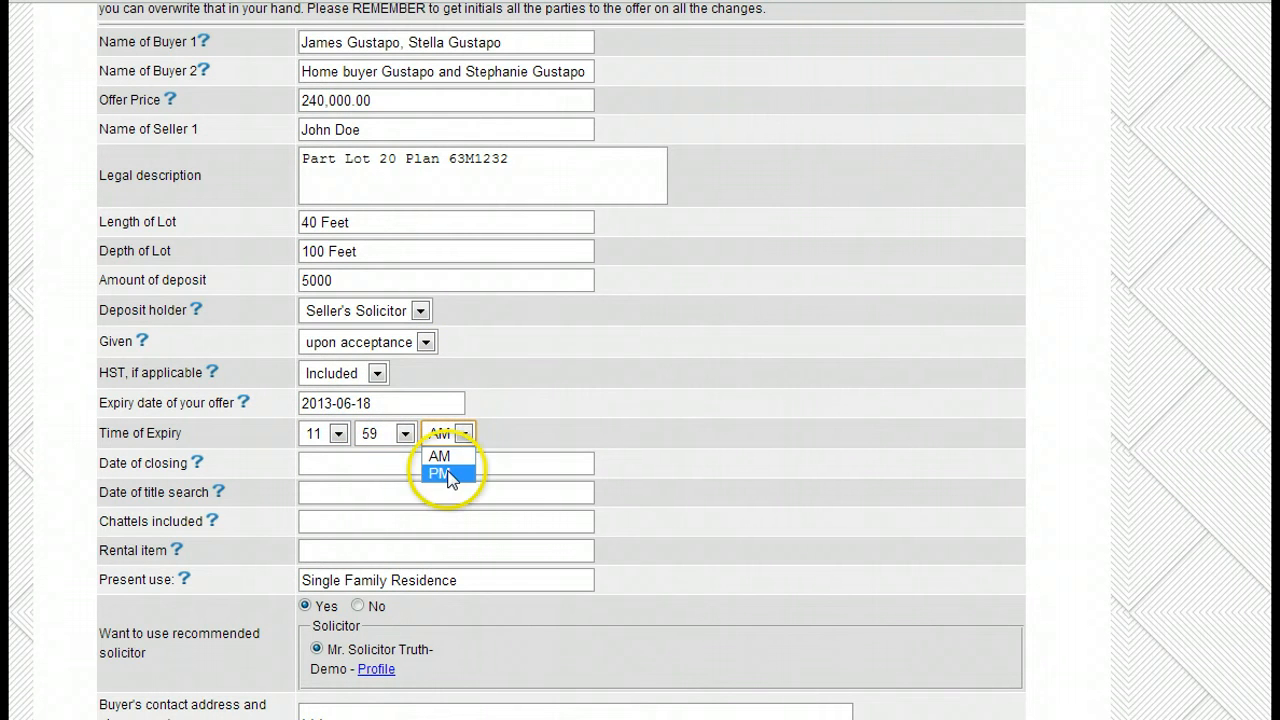
left_click(448, 474)
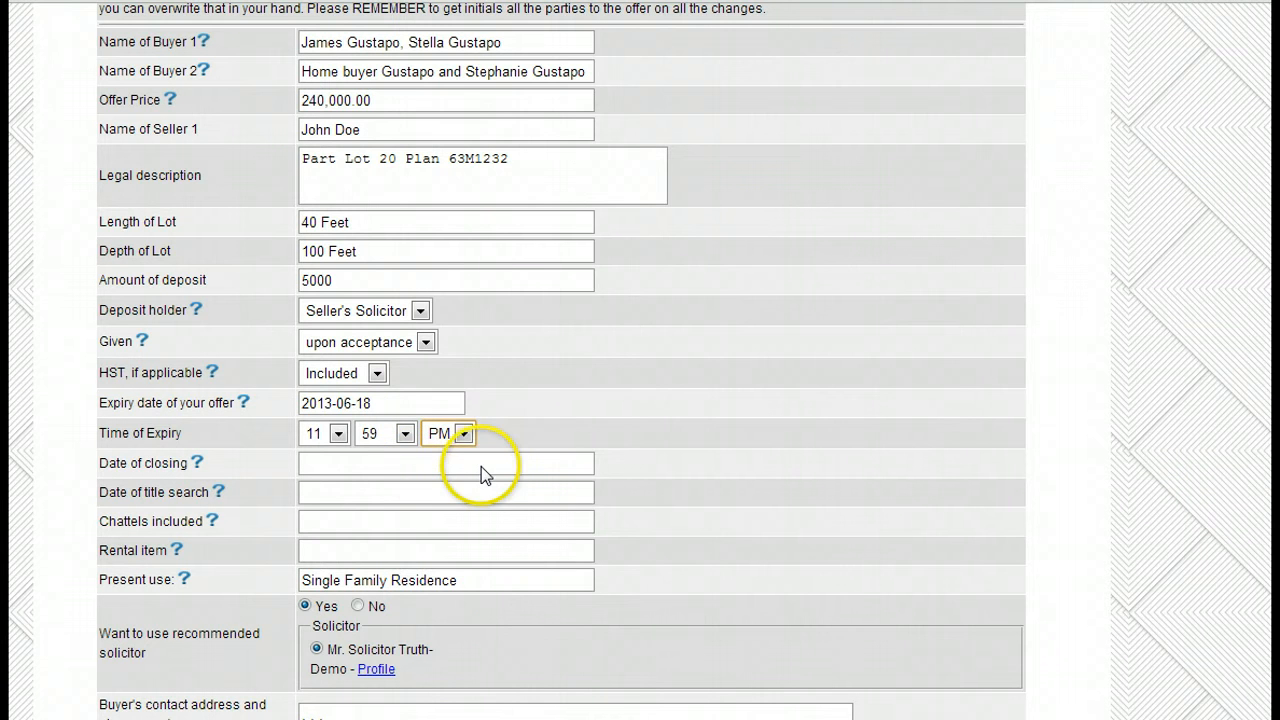
Step: Pick 2013-08-23 as the date of closing from the calendar
left_click(522, 467)
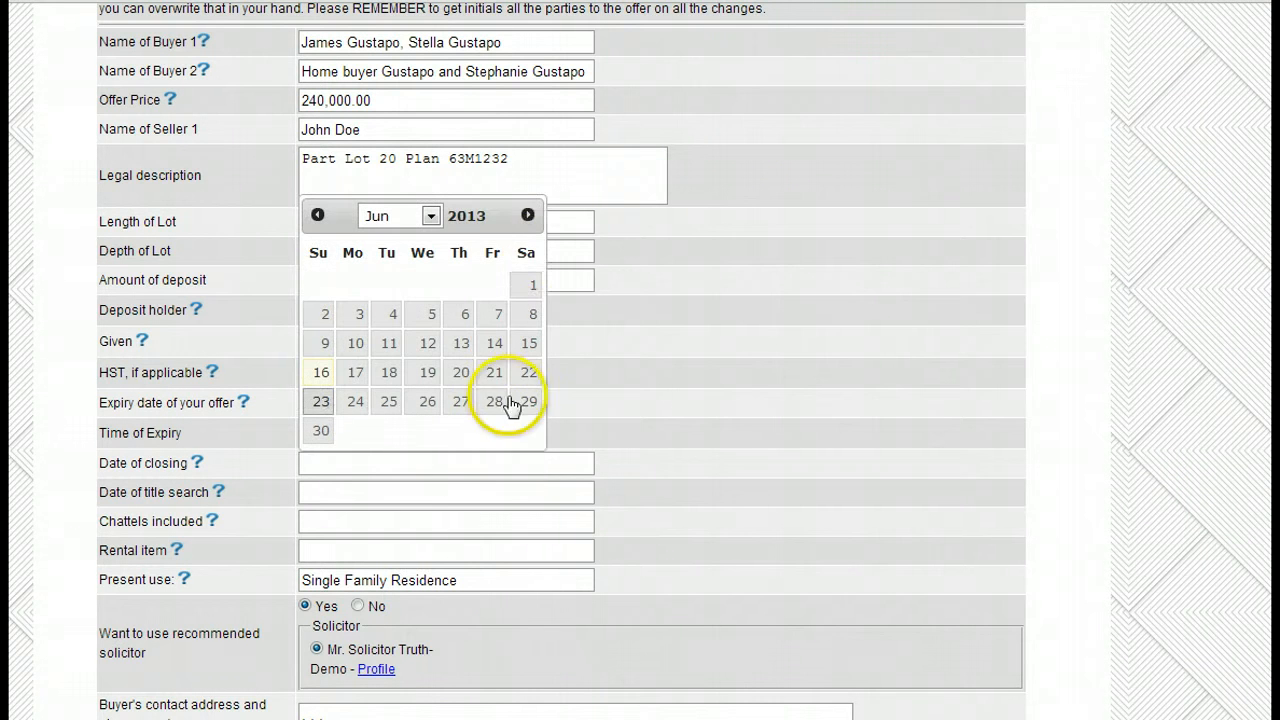
left_click(527, 216)
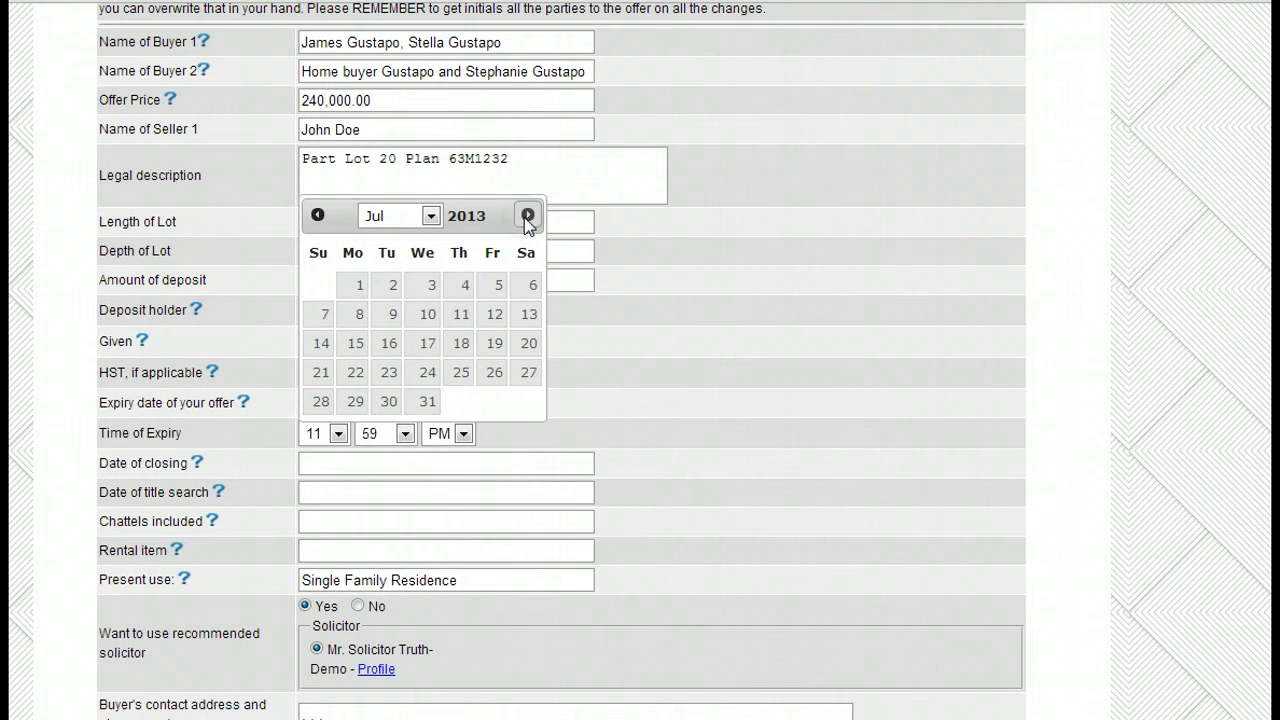
left_click(527, 216)
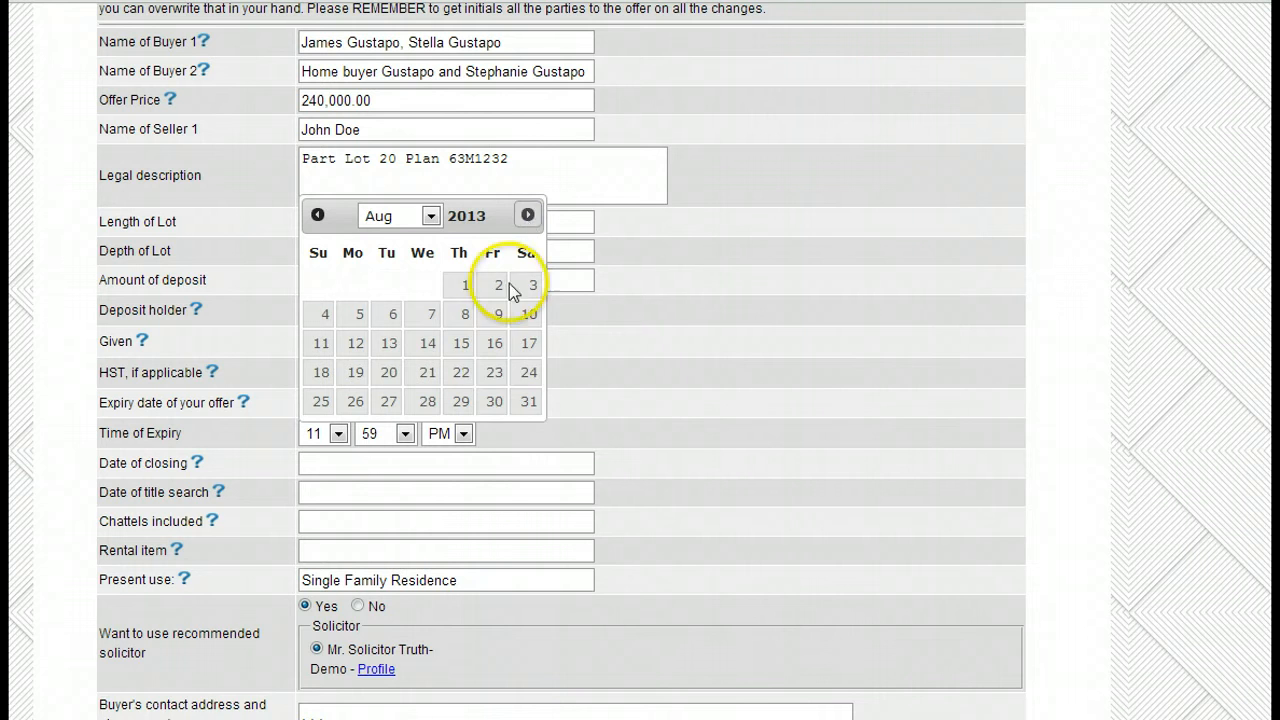
left_click(495, 375)
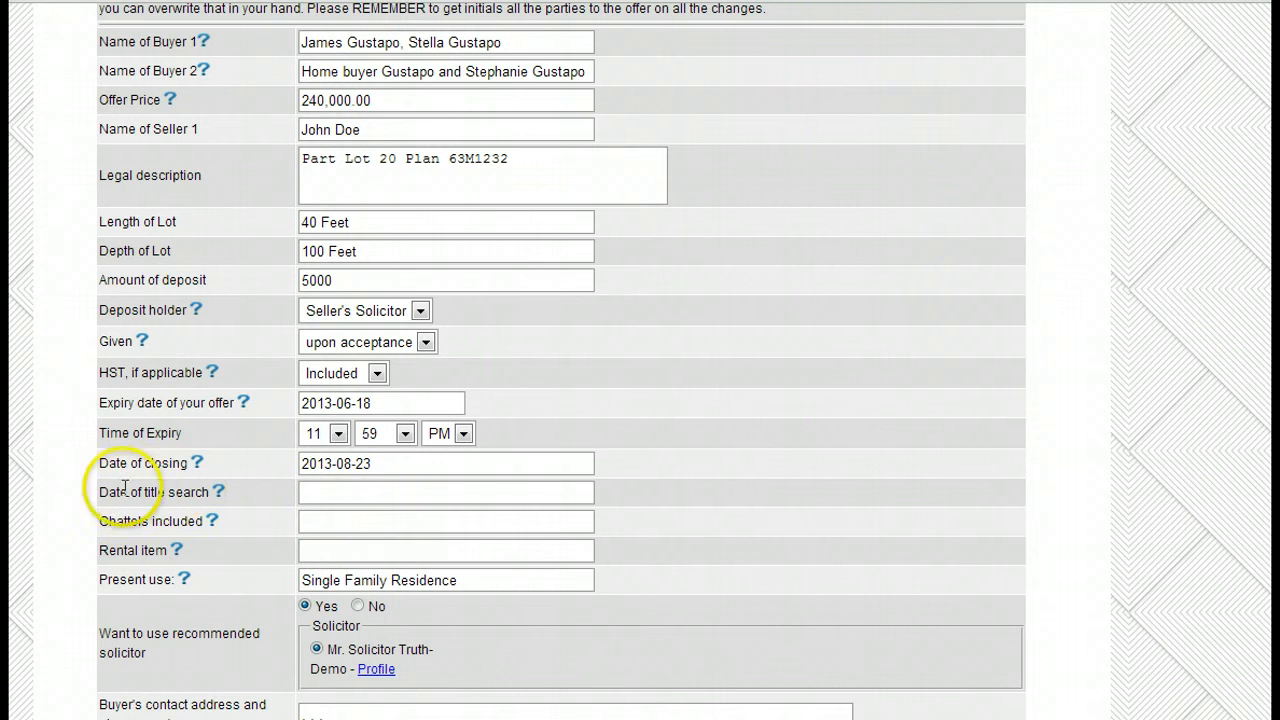
Step: Pick 2013-08-12 as the date of title search from the calendar
mouse_move(220, 497)
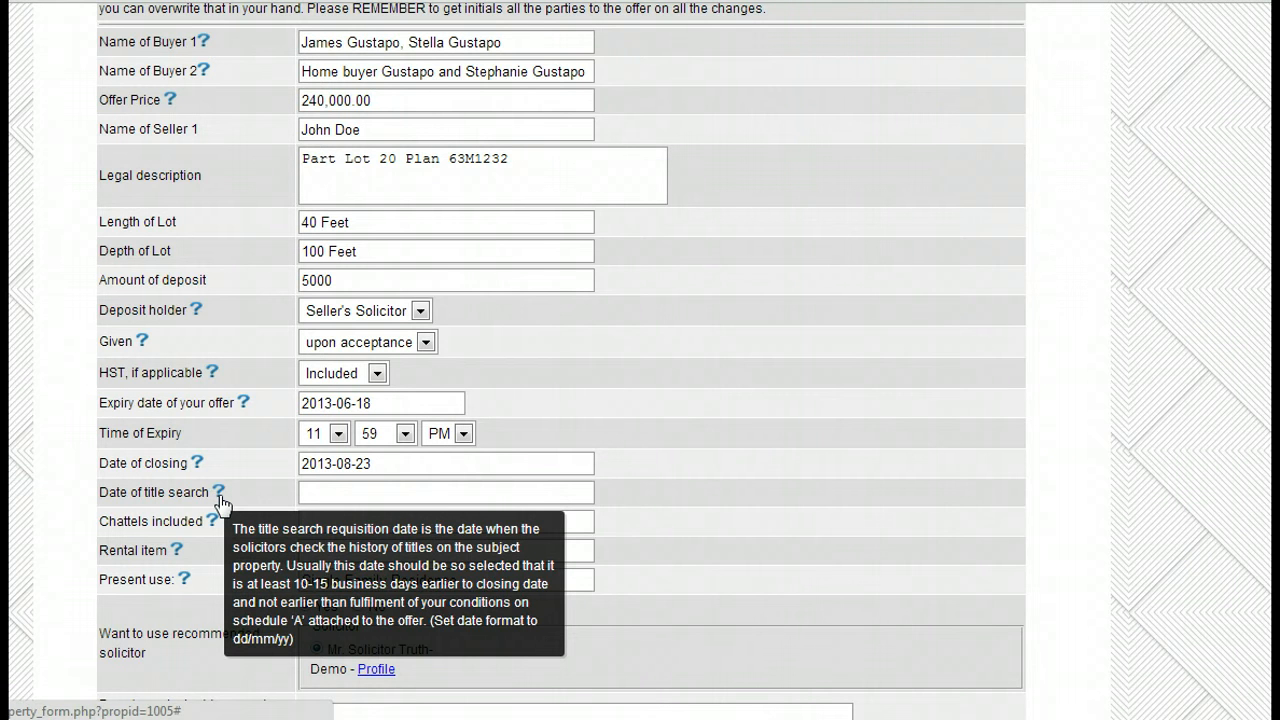
left_click(322, 492)
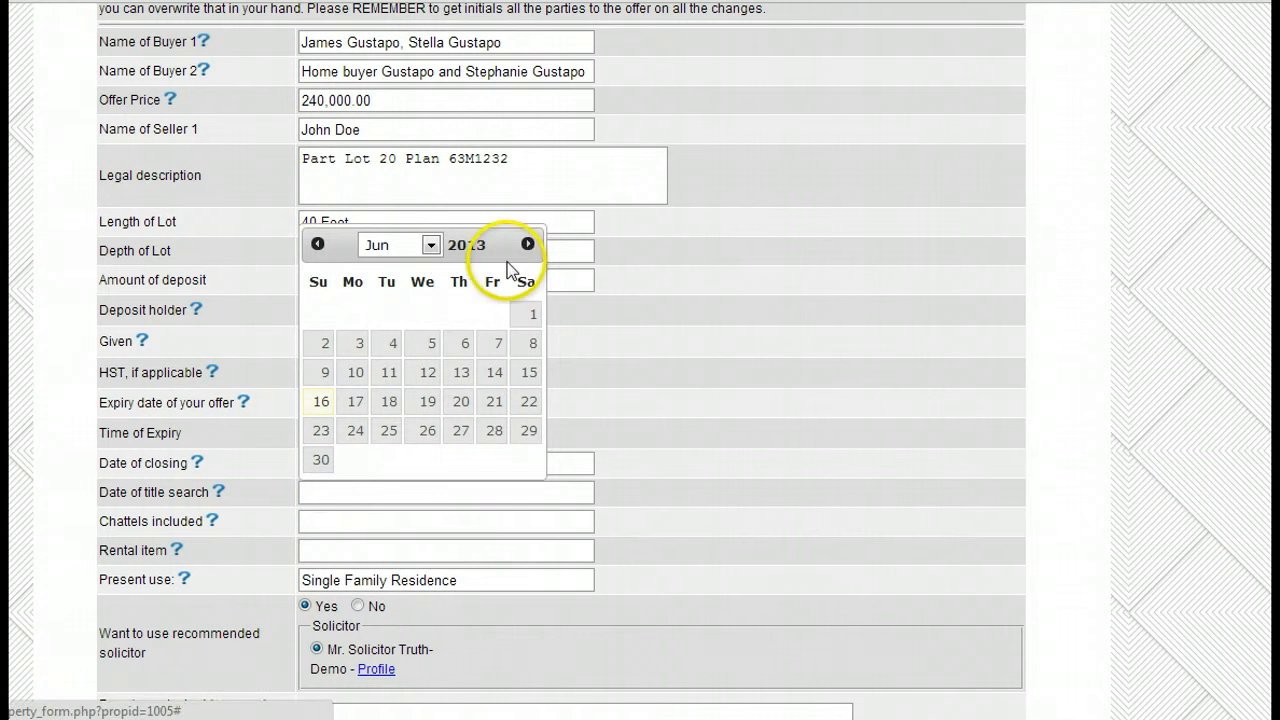
left_click(527, 245)
left_click(527, 245)
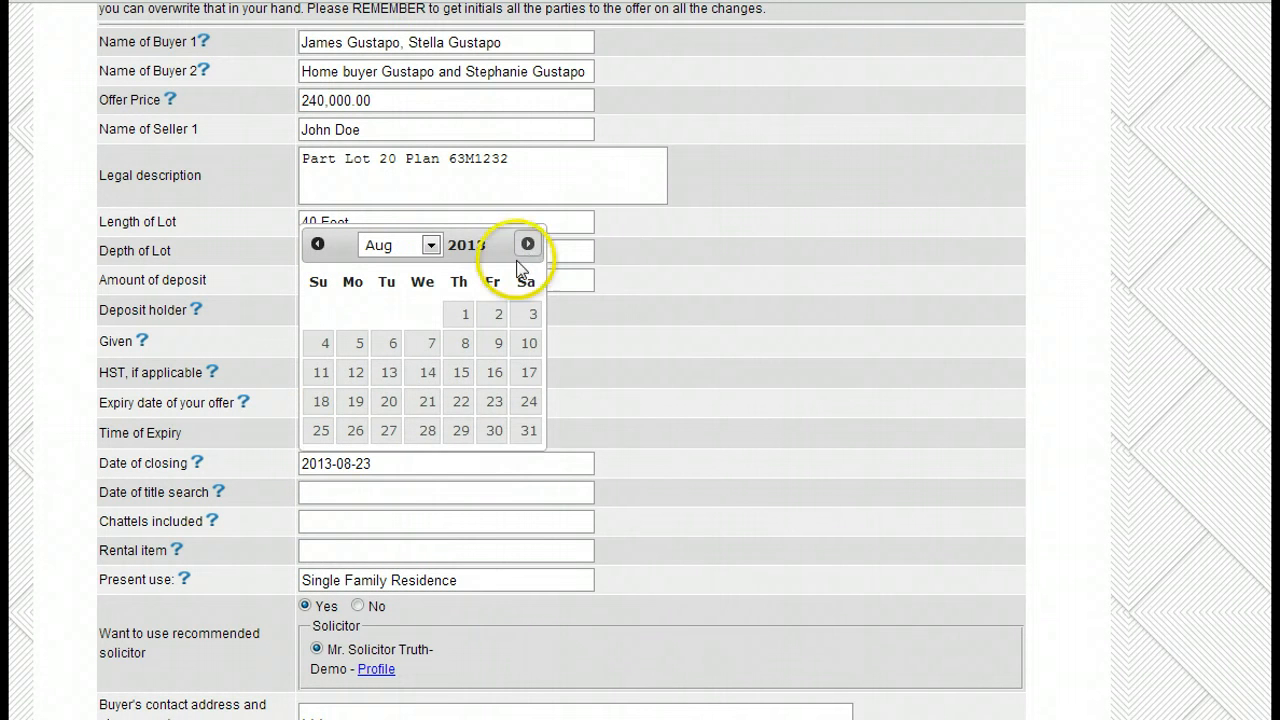
left_click(355, 372)
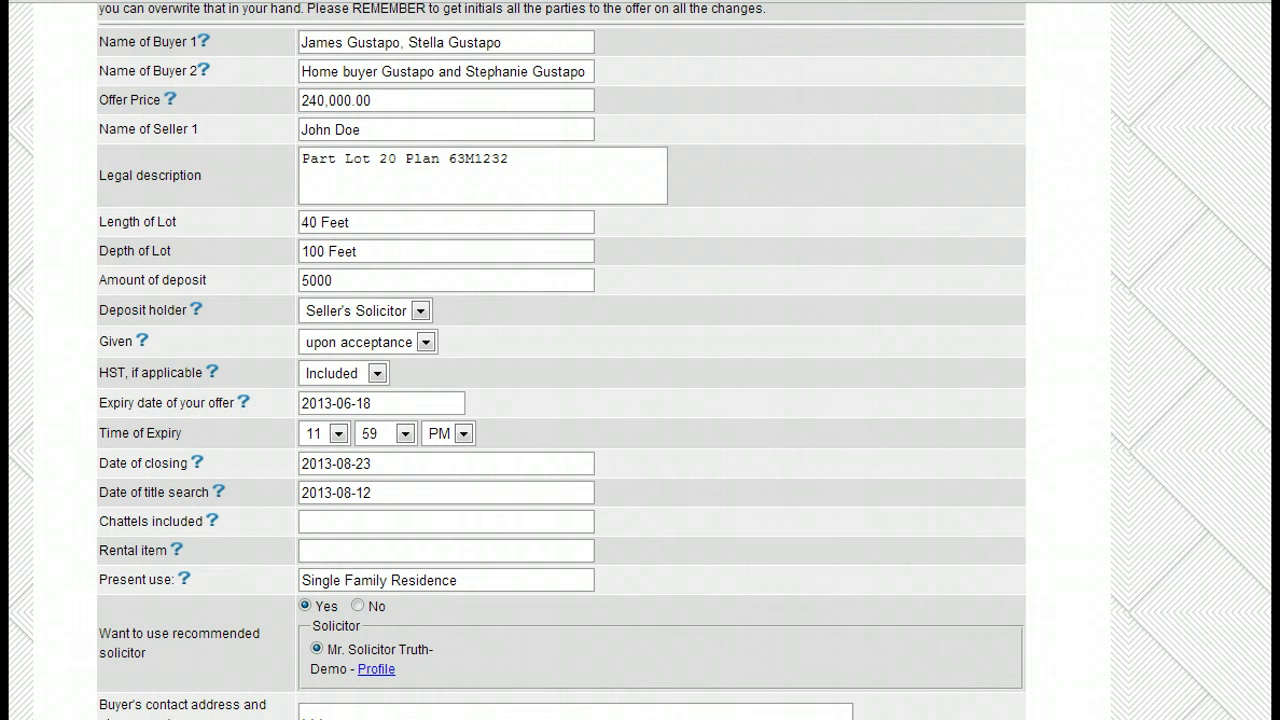
Step: Enter Hot water tank as the rental item, leaving chattels included empty
left_click(331, 524)
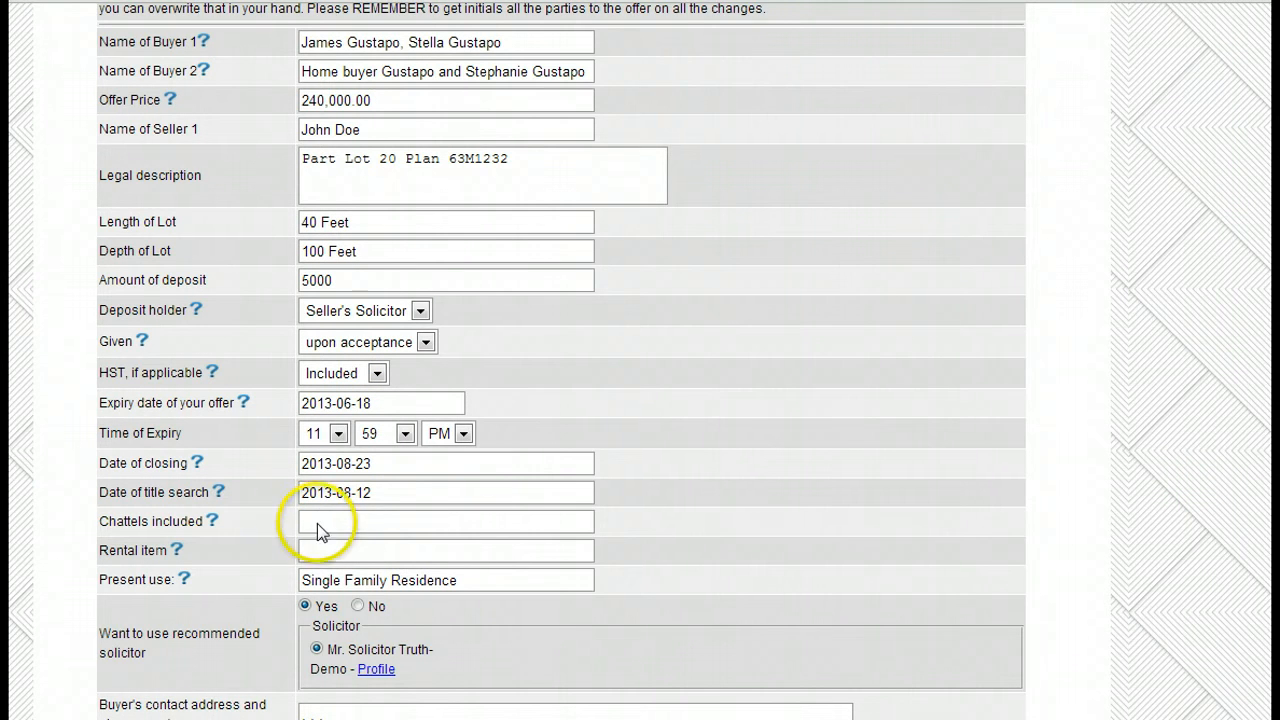
left_click(317, 523)
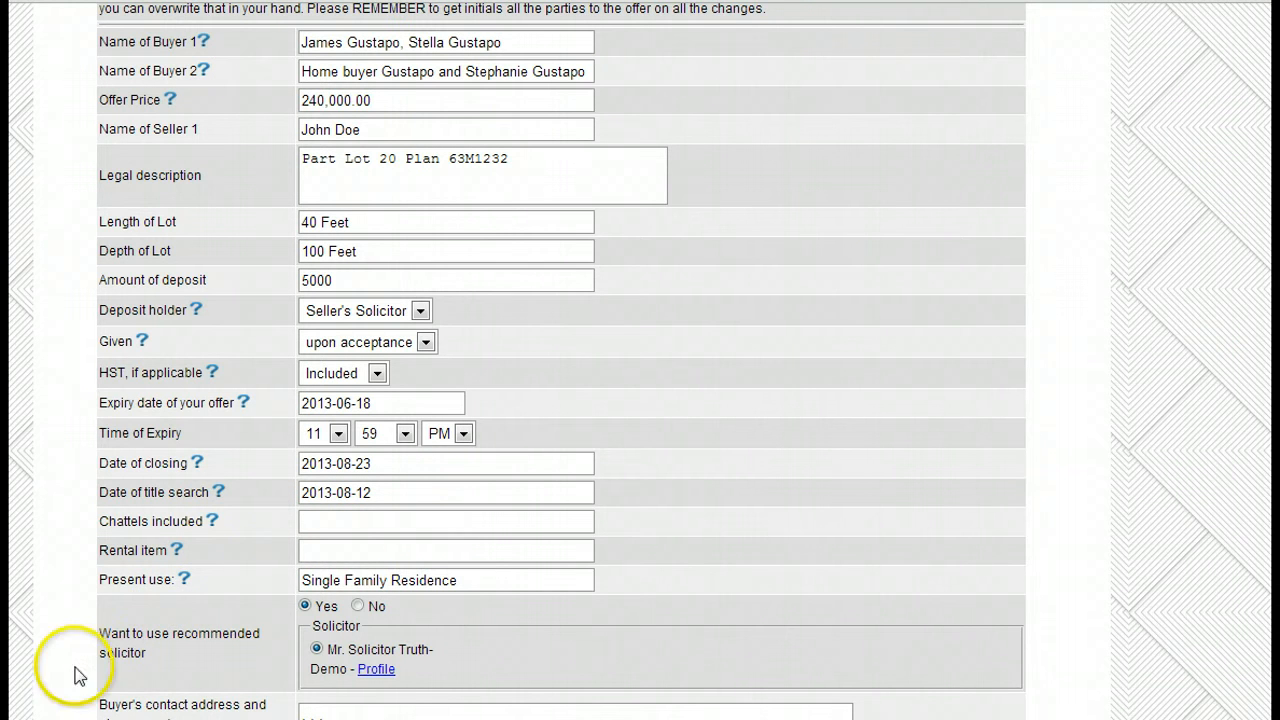
left_click(324, 553)
type("Hot water ")
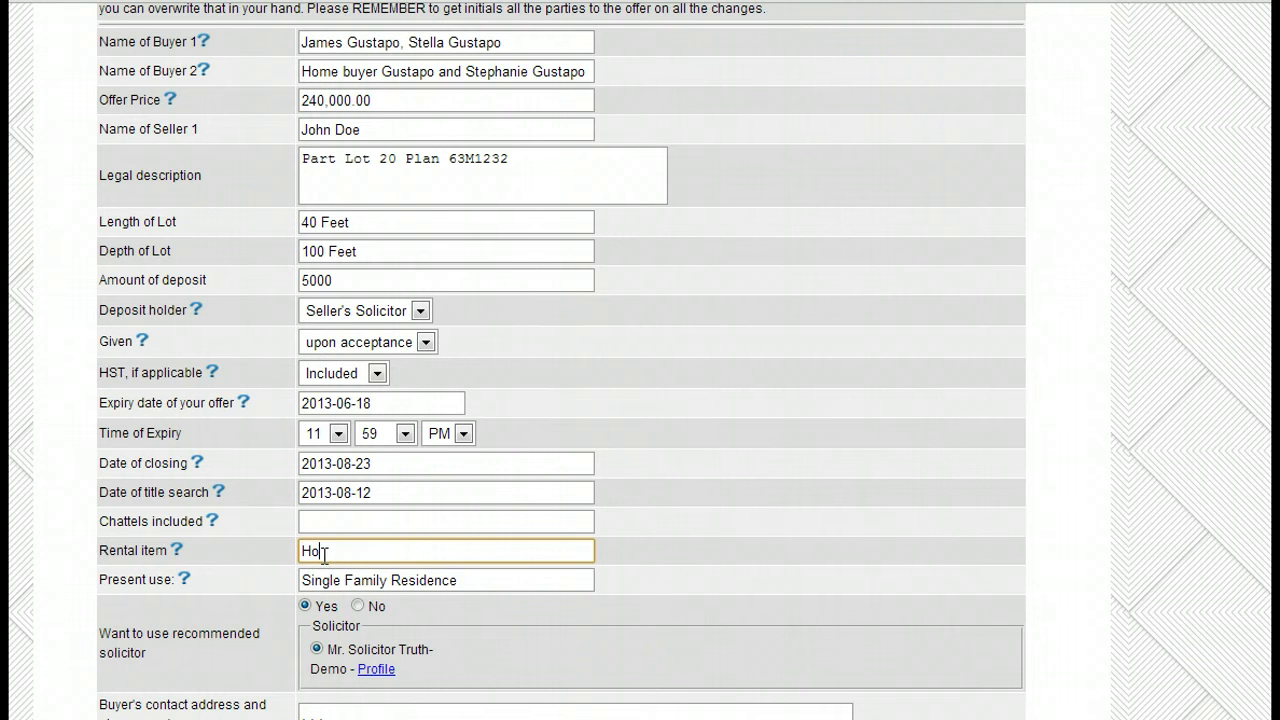
type("tank")
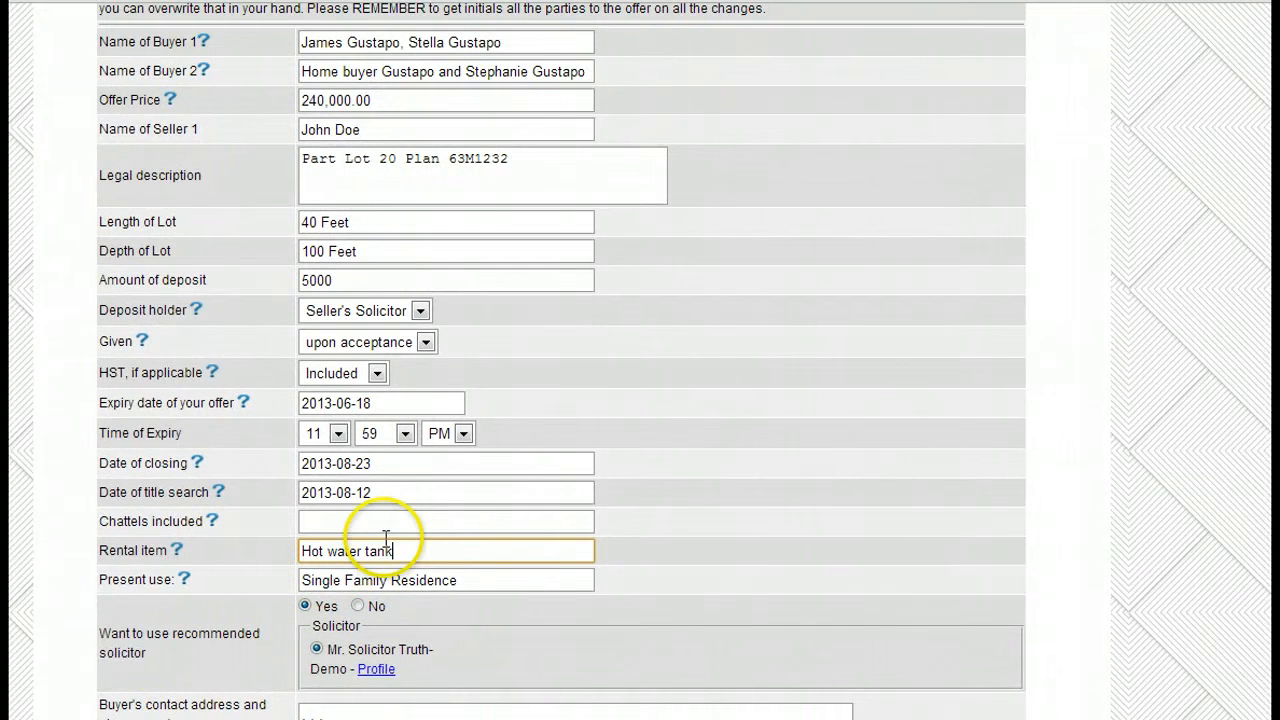
Step: Open the profile of the recommended solicitor
left_click(455, 585)
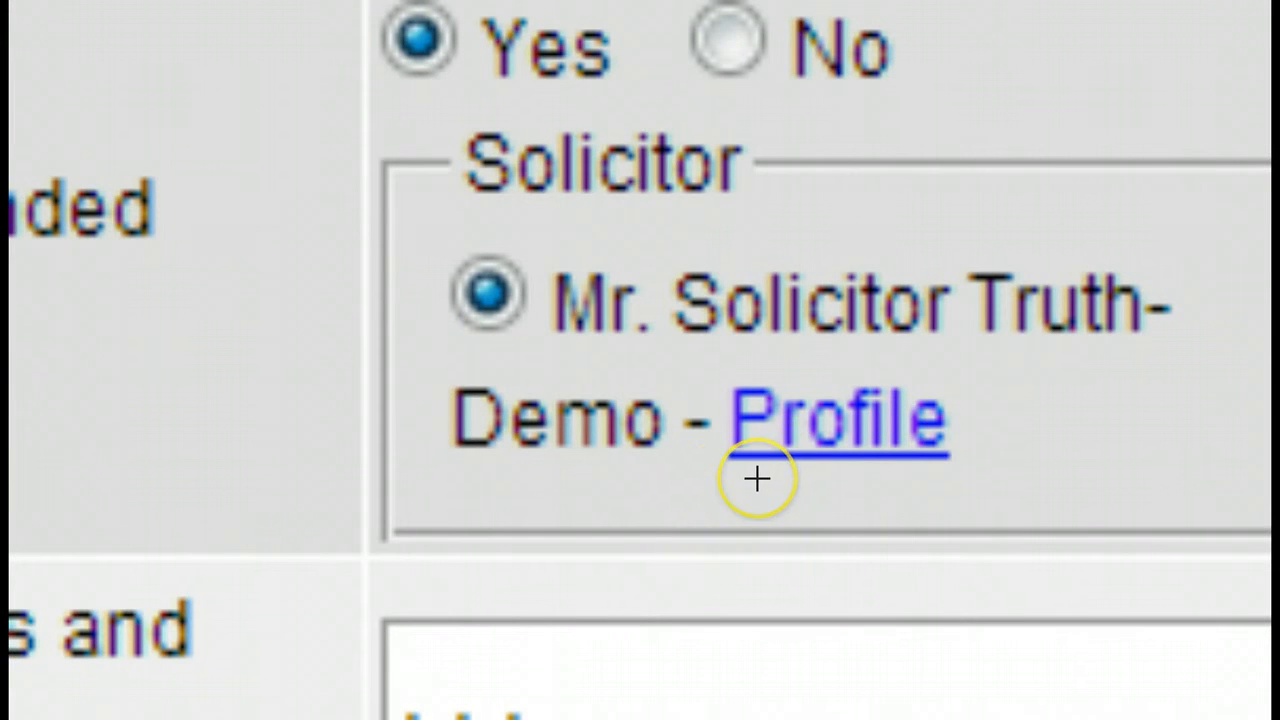
mouse_move(757, 479)
left_mouse_down()
mouse_move(1014, 446)
mouse_move(775, 290)
mouse_move(733, 483)
mouse_move(767, 497)
left_mouse_up()
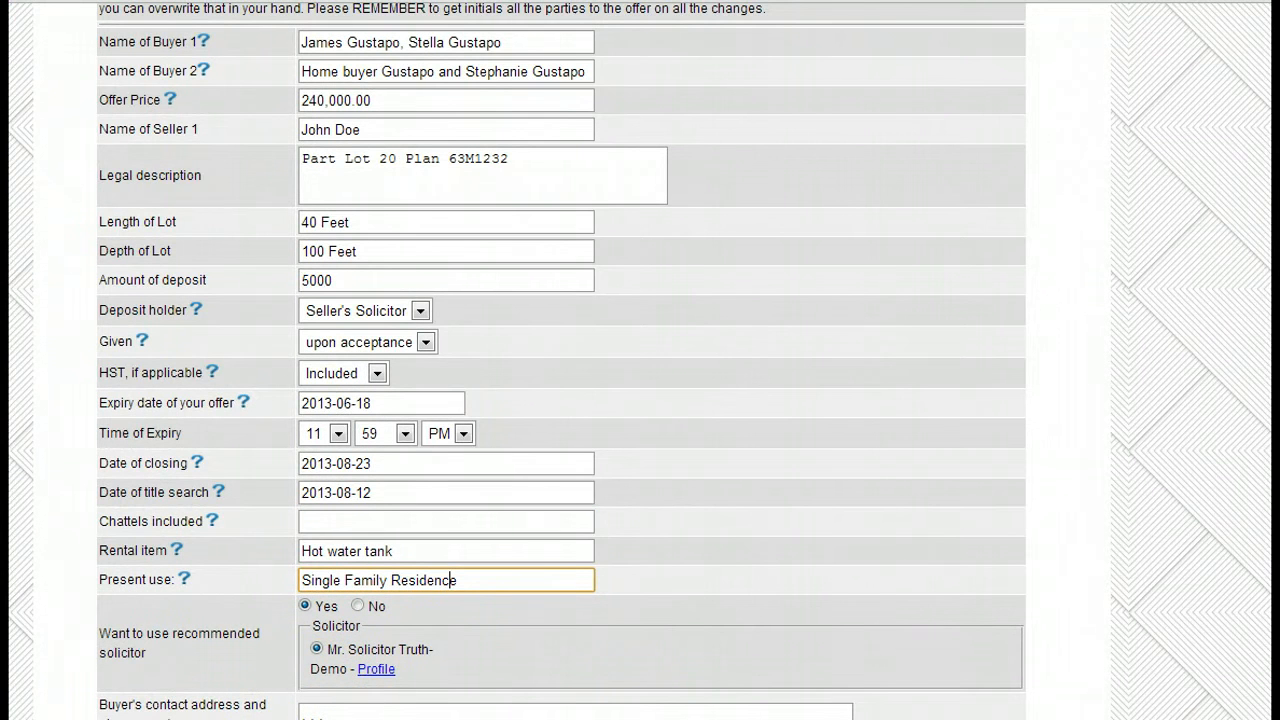
left_click(381, 670)
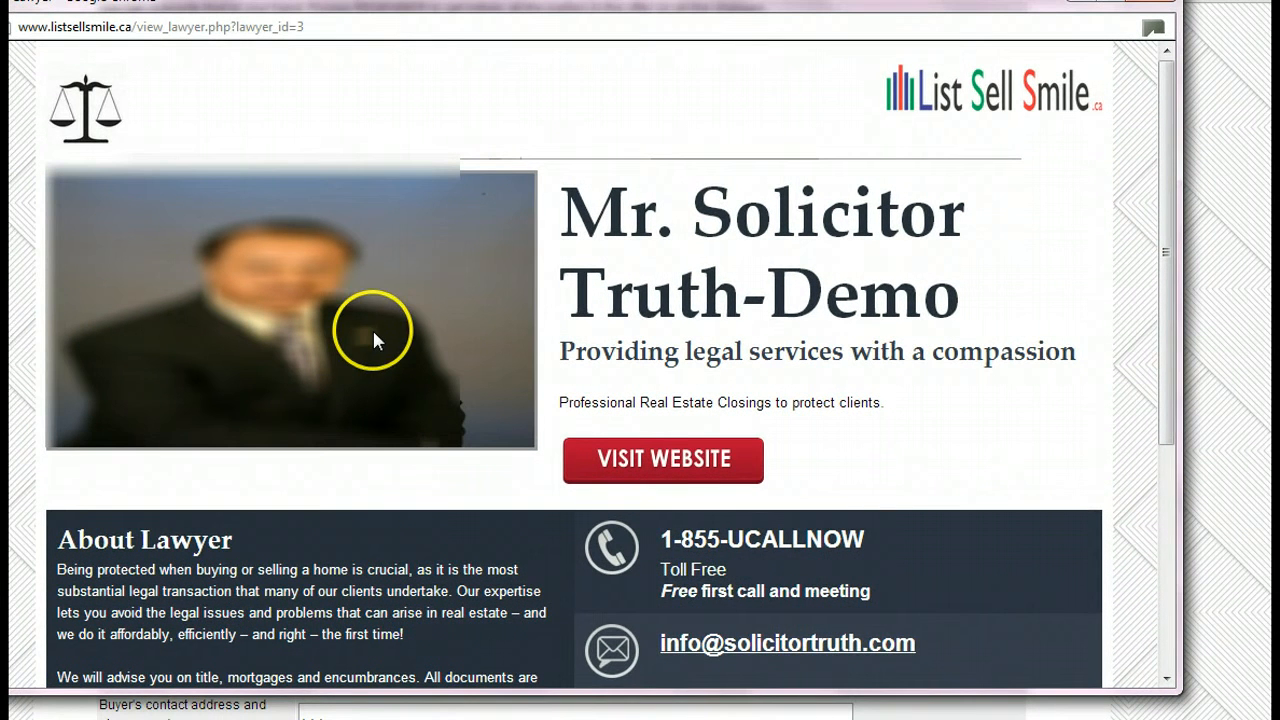
Step: Review the recommended solicitor's profile page, then return to the offer form
scroll(372, 340, "down", 3)
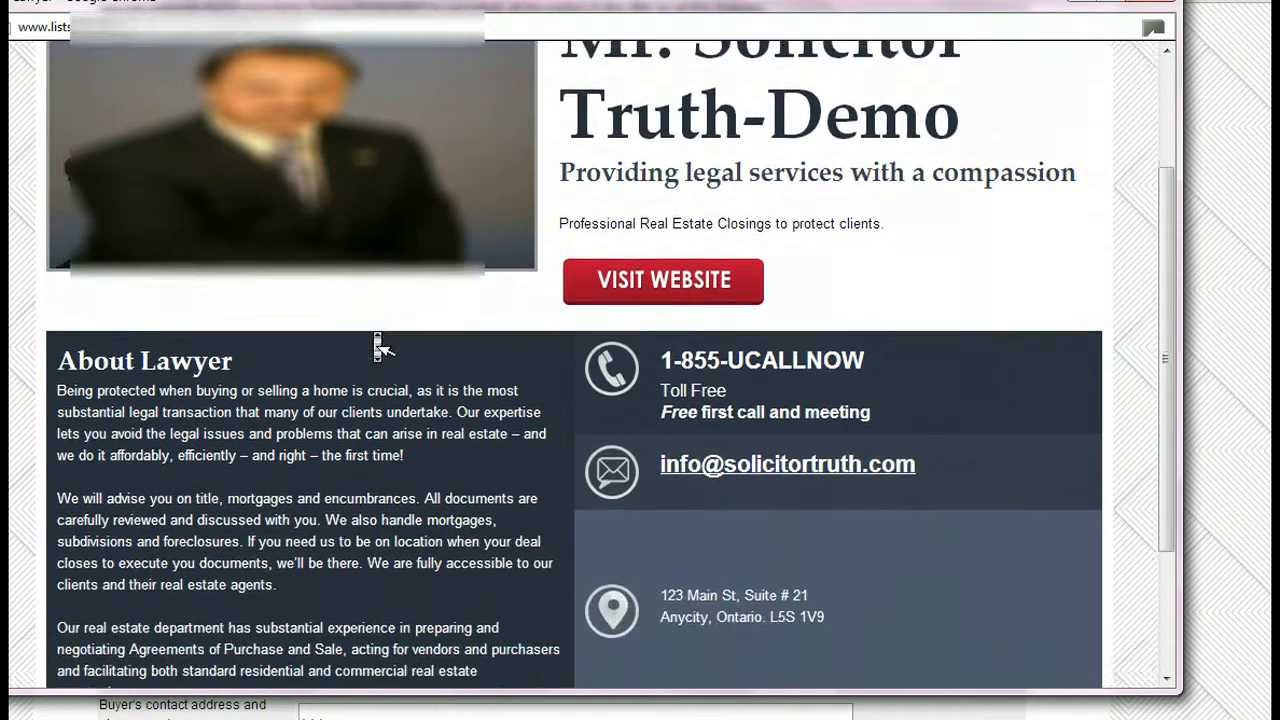
scroll(378, 347, "down", 3)
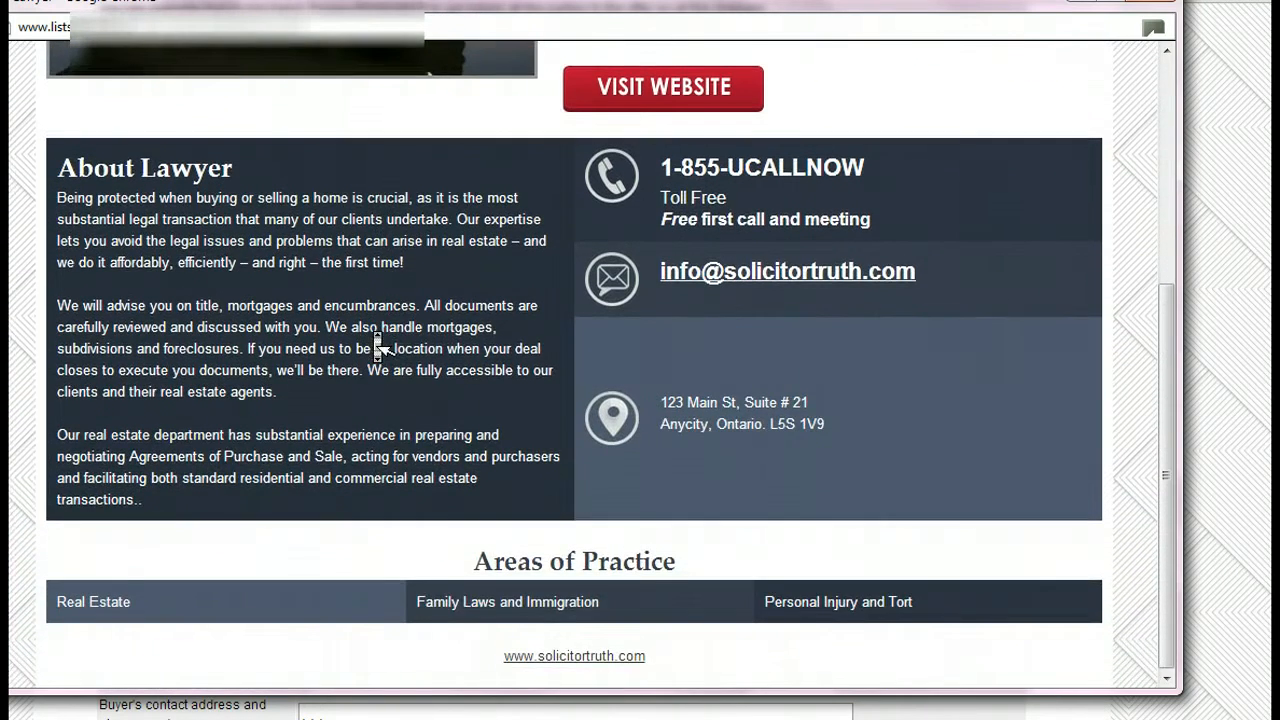
scroll(378, 347, "up", 5)
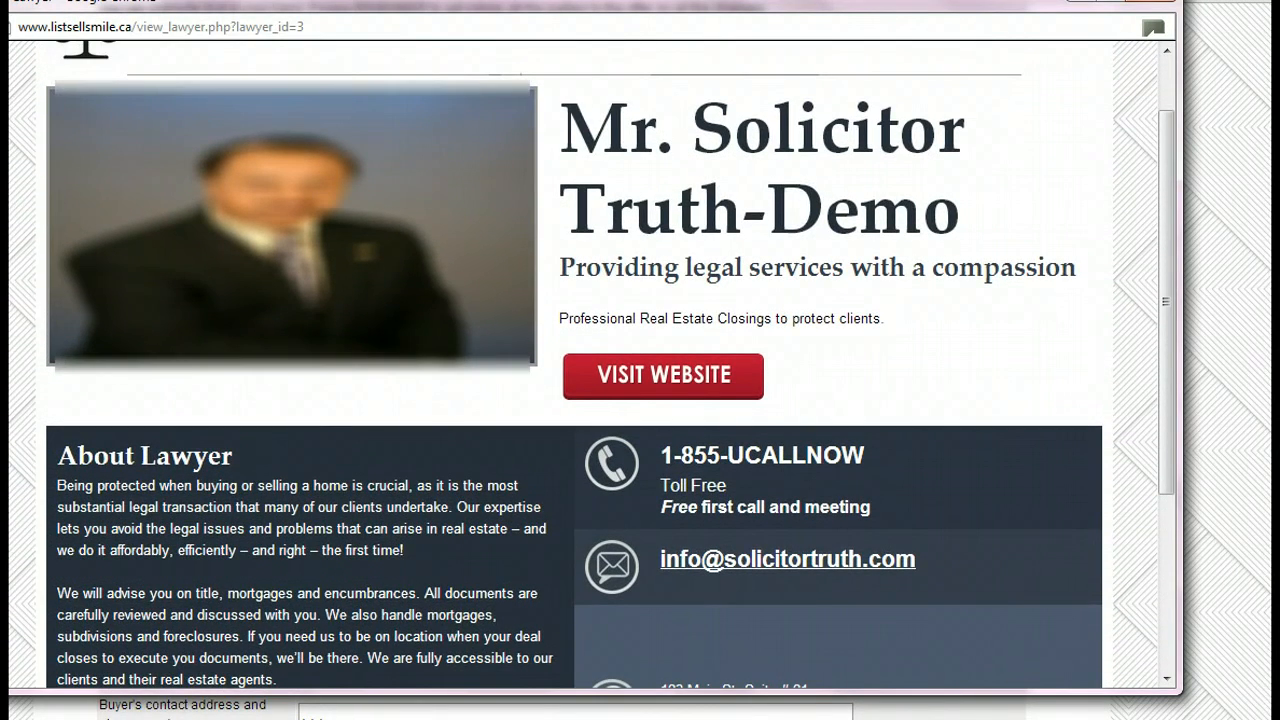
left_click(440, 719)
Step: Begin entering the buyer's contact address and phone numbers in the offer form
scroll(476, 537, "down", 3)
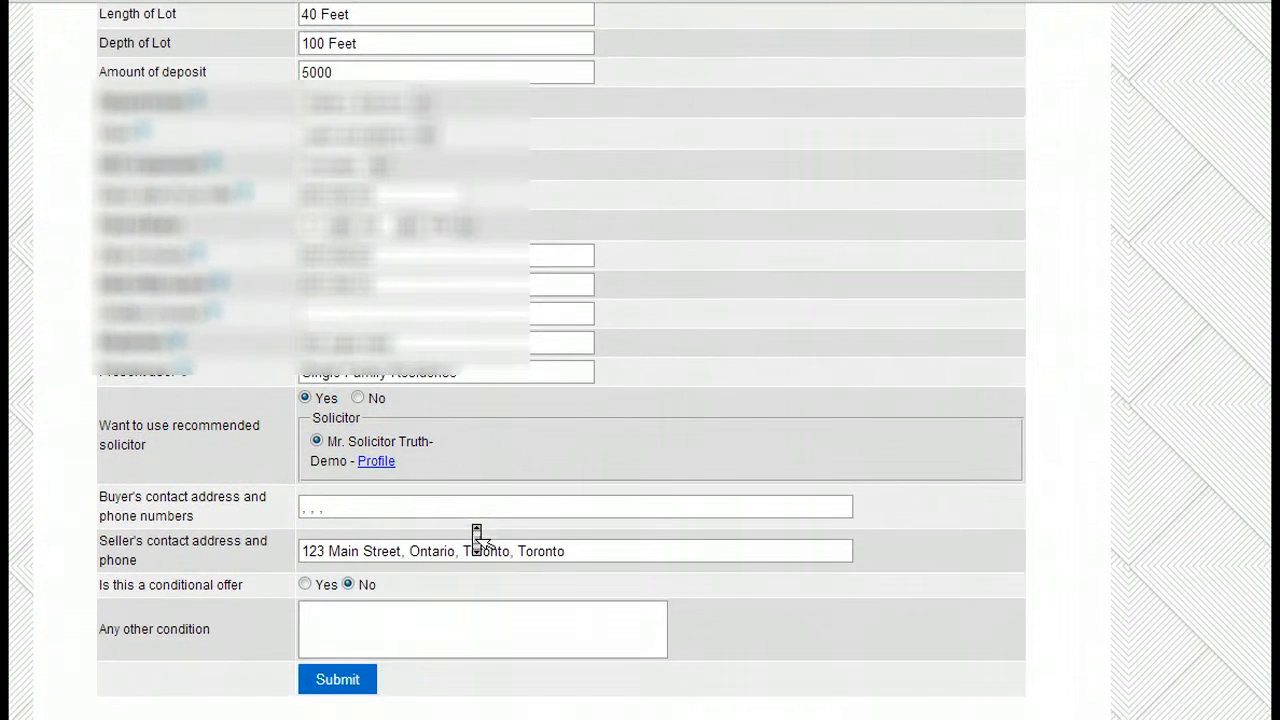
scroll(406, 543, "down", 1)
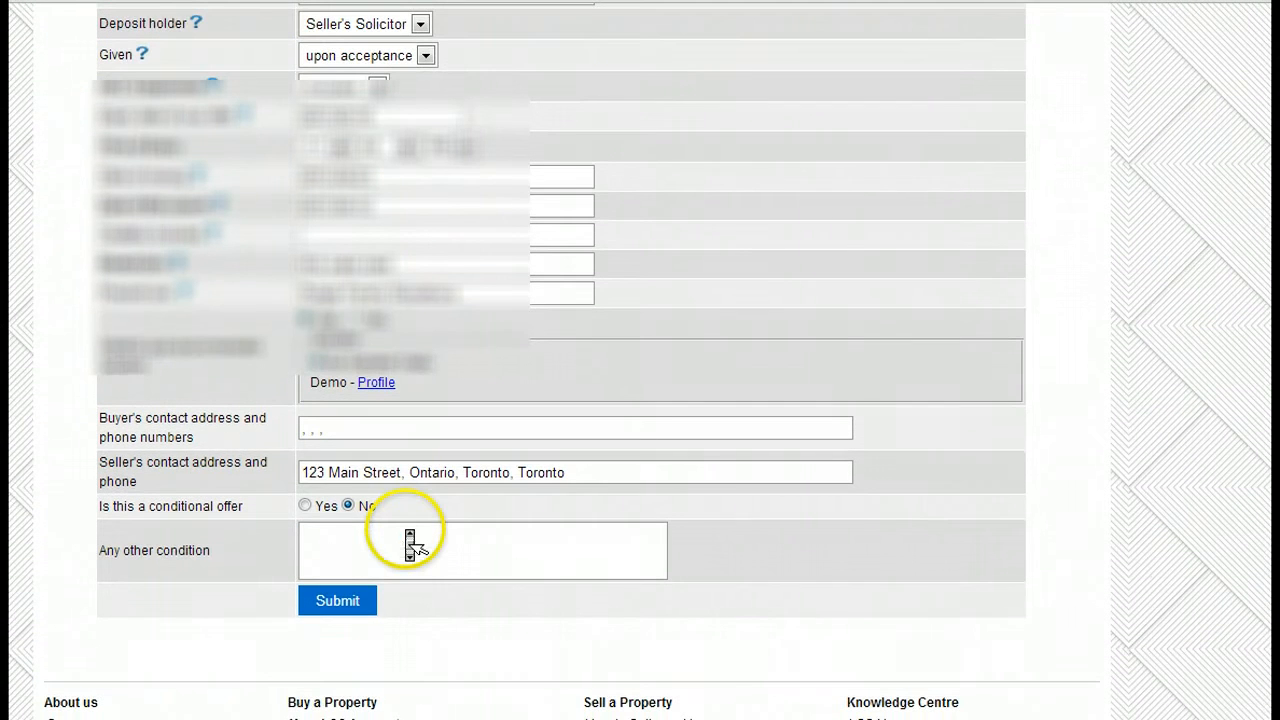
left_click(355, 431)
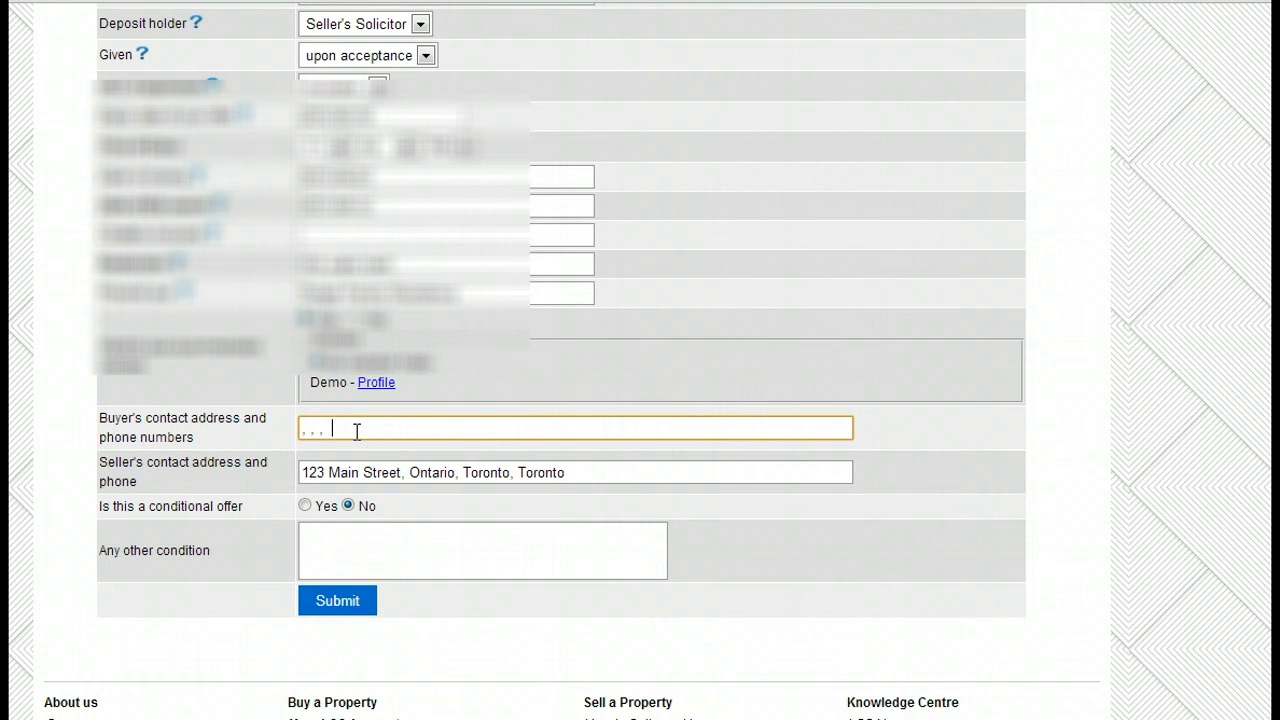